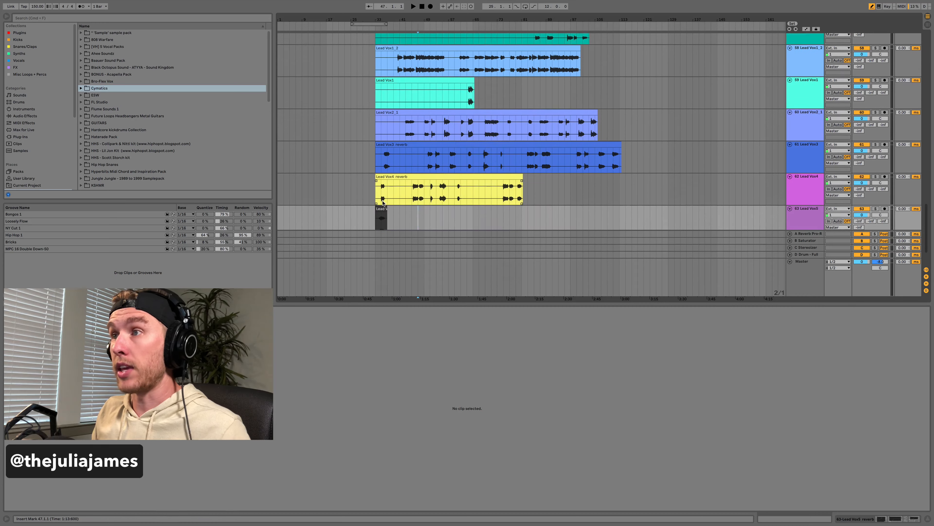
scroll(408, 188, down, 4)
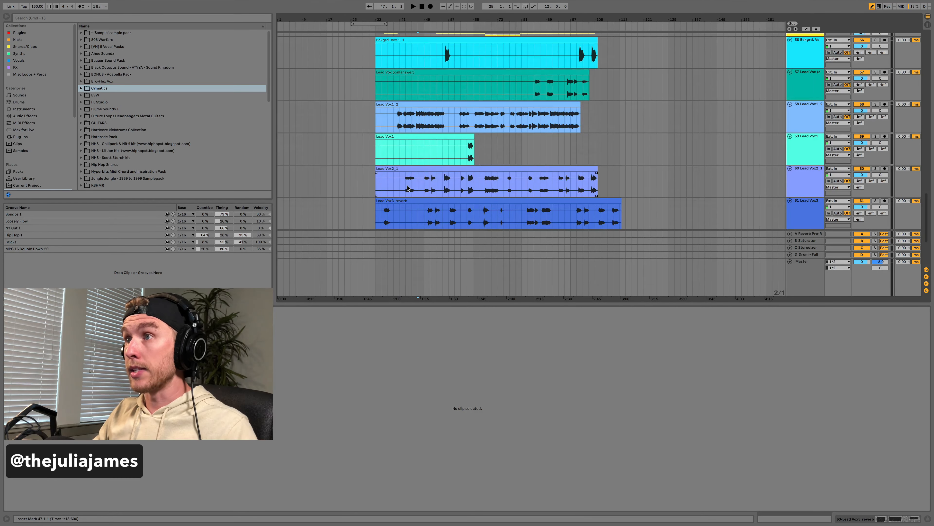
click(380, 152)
double_click(381, 152)
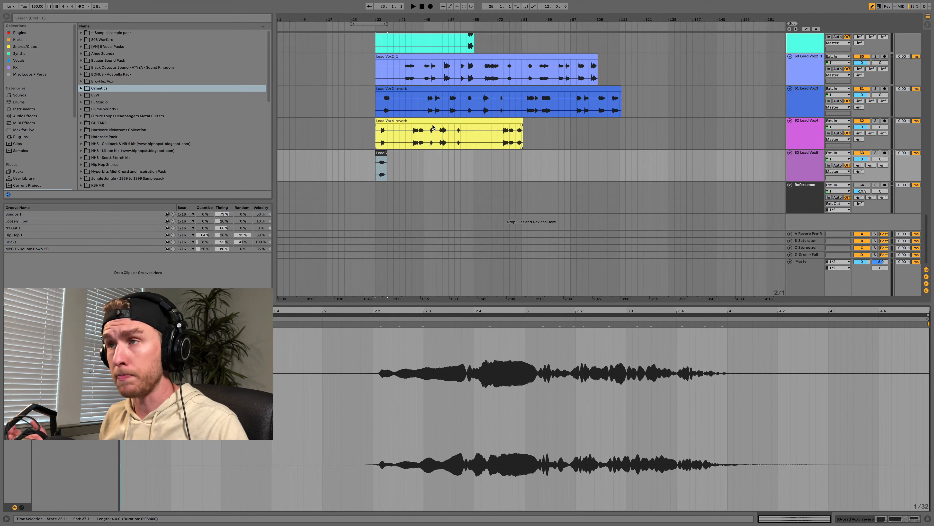
scroll(433, 127, up, 5)
click(470, 56)
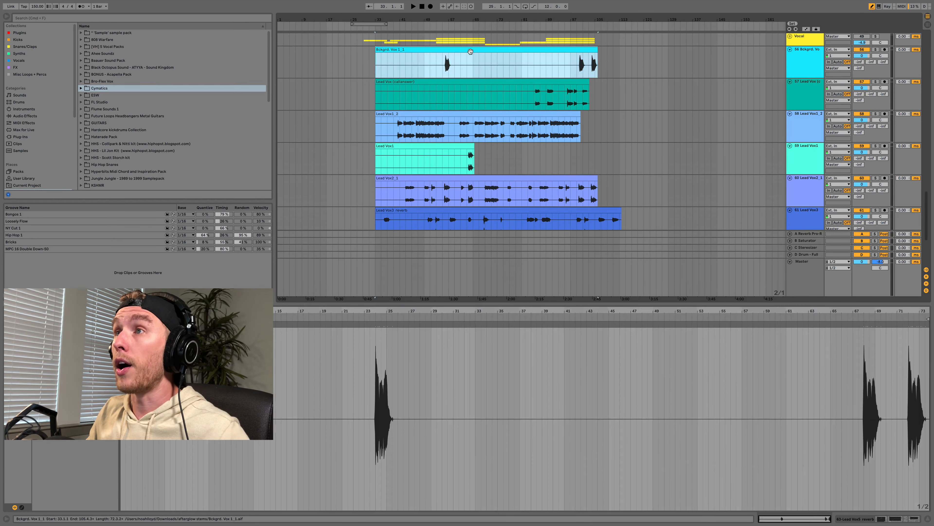
scroll(356, 203, down, 5)
key(super+a)
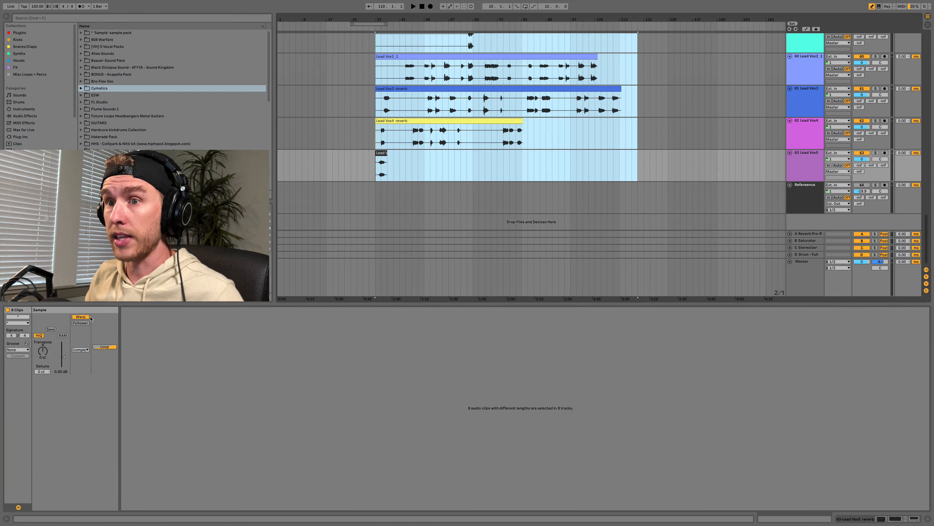
click(497, 153)
- Select all the vocal clips from Bckgrd. Vox 1_1 through Lead Vox5 reverb and turn off Warp for them
scroll(486, 140, up, 6)
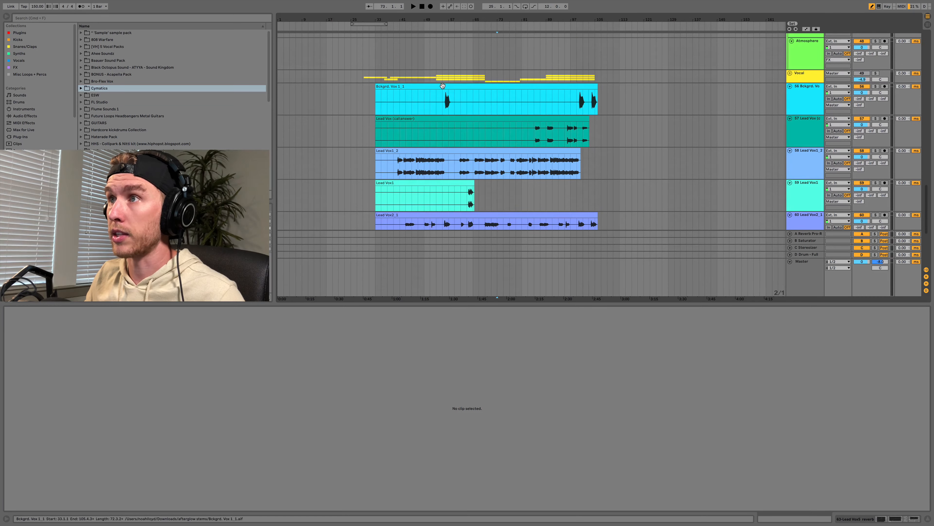
click(437, 86)
scroll(515, 129, down, 6)
key(super+a)
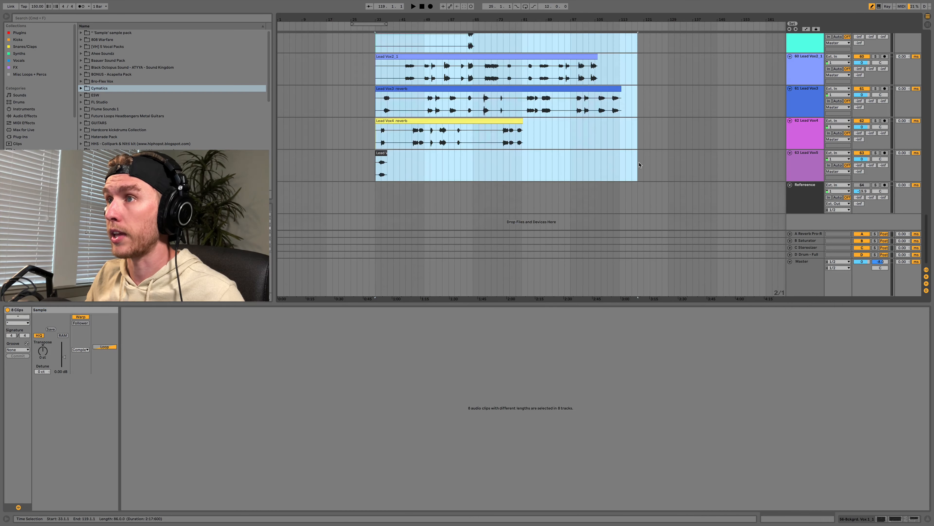
click(80, 317)
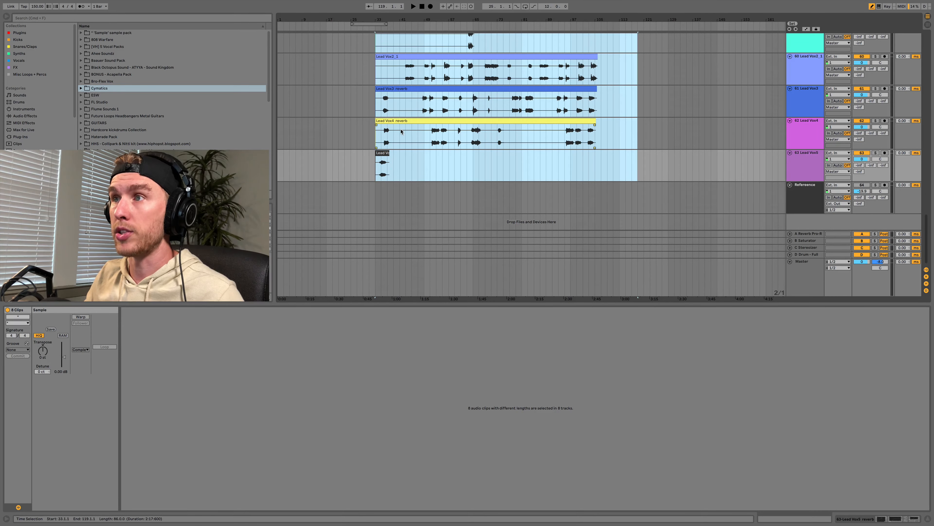
- Check the start edges of the Bckgrd. Vox 1_1, Lead Vox (callanswer) and Lead Vox1_2 clips for trimmed audio before bar 33
scroll(376, 127, up, 4)
scroll(388, 98, up, 5)
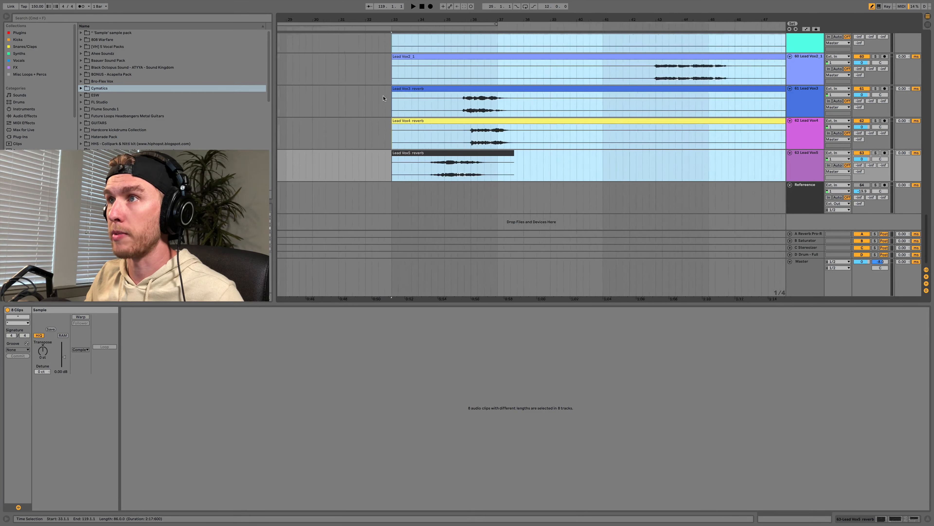
scroll(388, 98, down, 7)
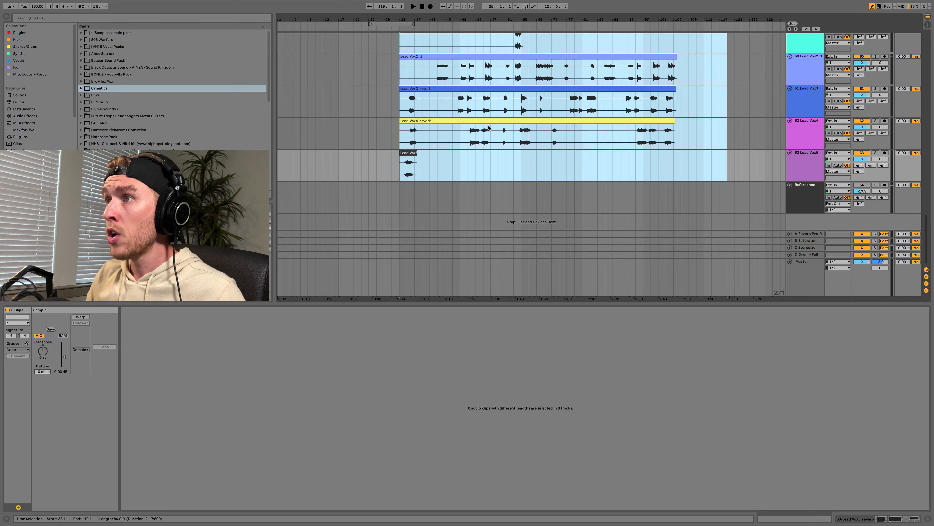
click(489, 128)
scroll(489, 126, up, 8)
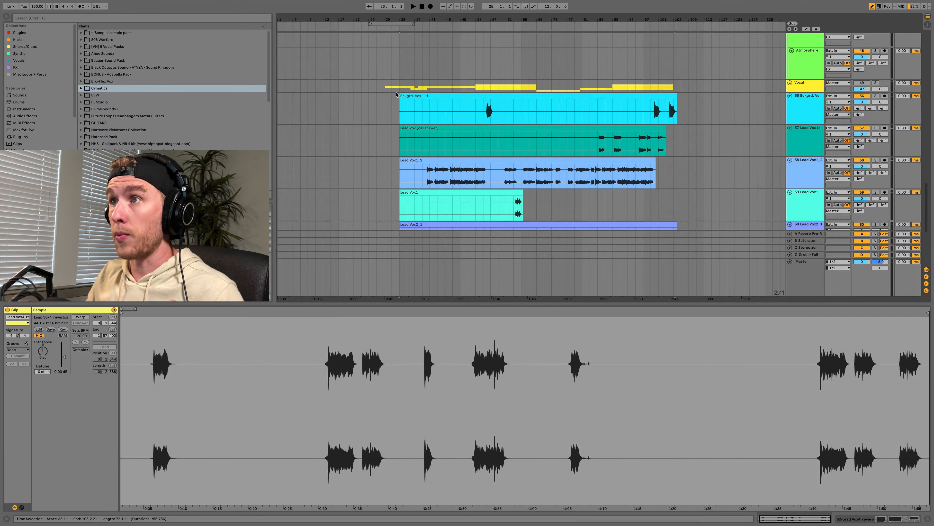
click(404, 96)
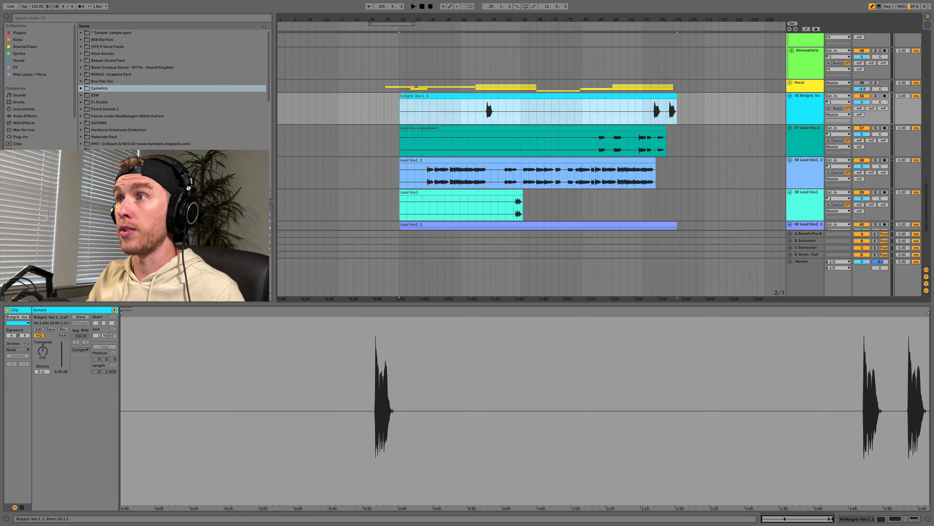
scroll(414, 115, up, 5)
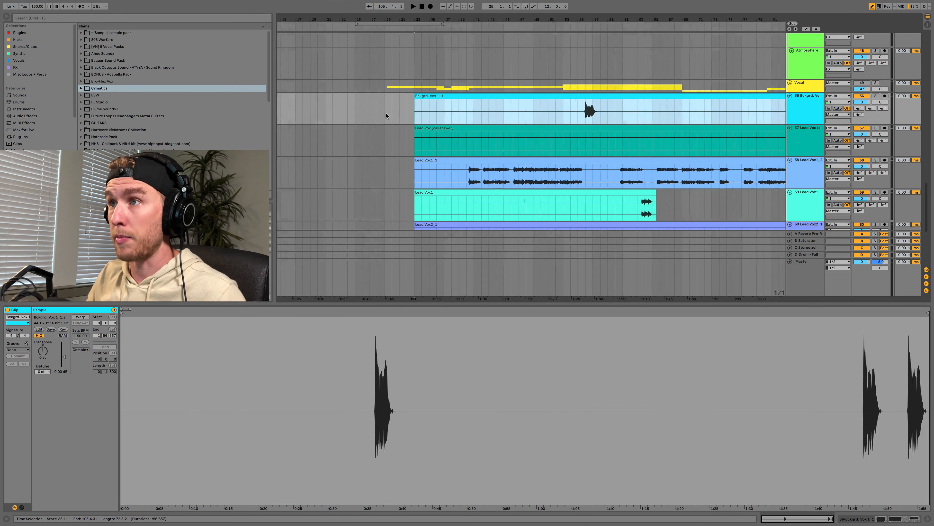
click(433, 94)
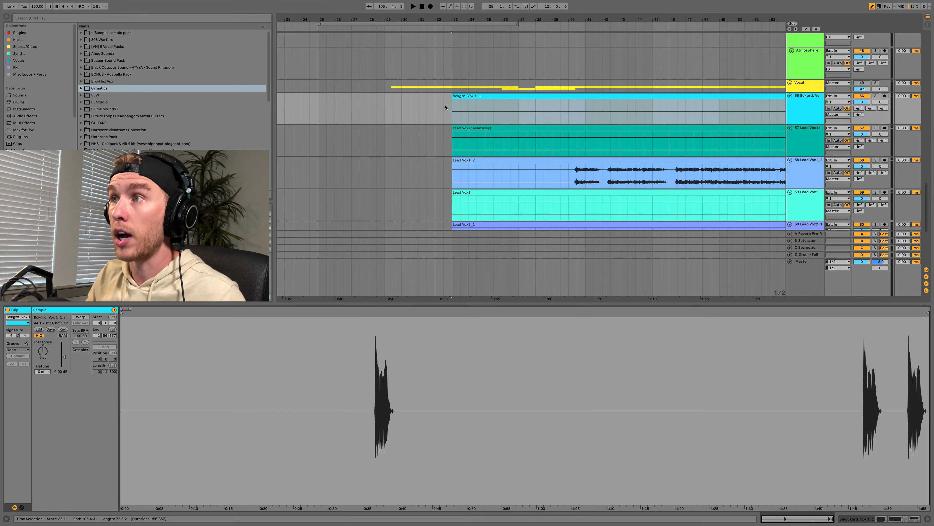
click(469, 128)
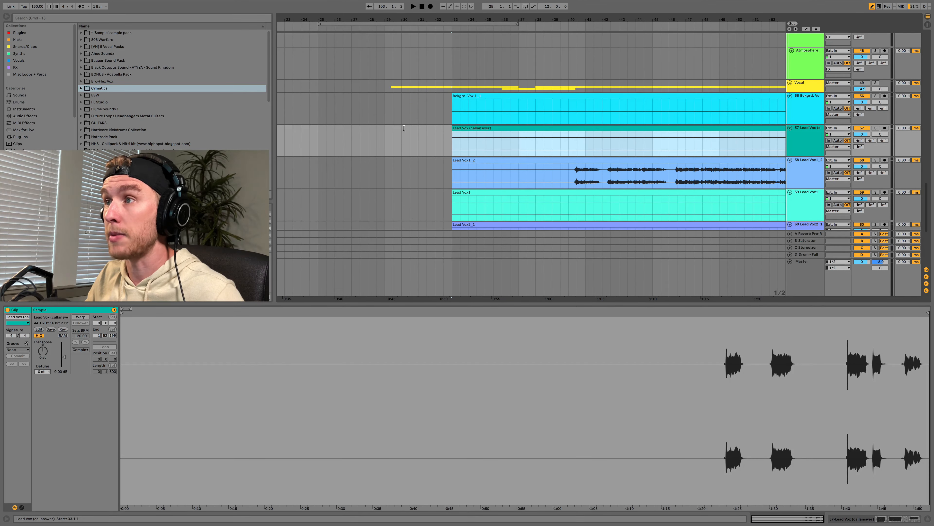
click(453, 160)
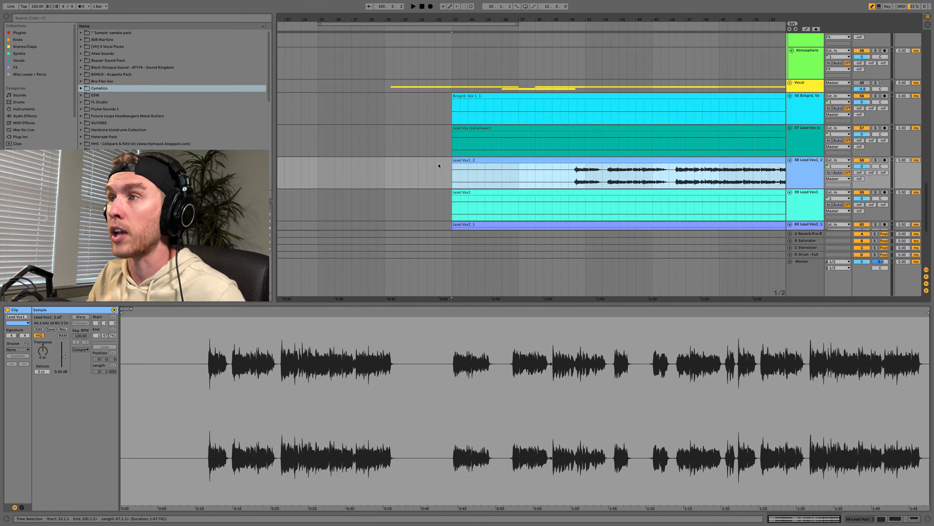
- Check the start edges of the Lead Vox1 and Lead Vox2_1 clips for trimmed audio before bar 33
scroll(434, 163, down, 5)
click(478, 113)
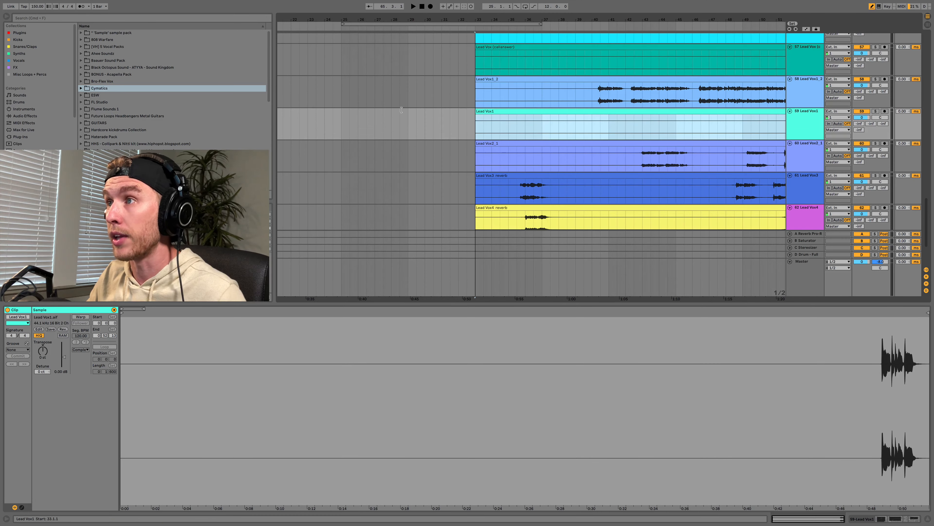
click(476, 144)
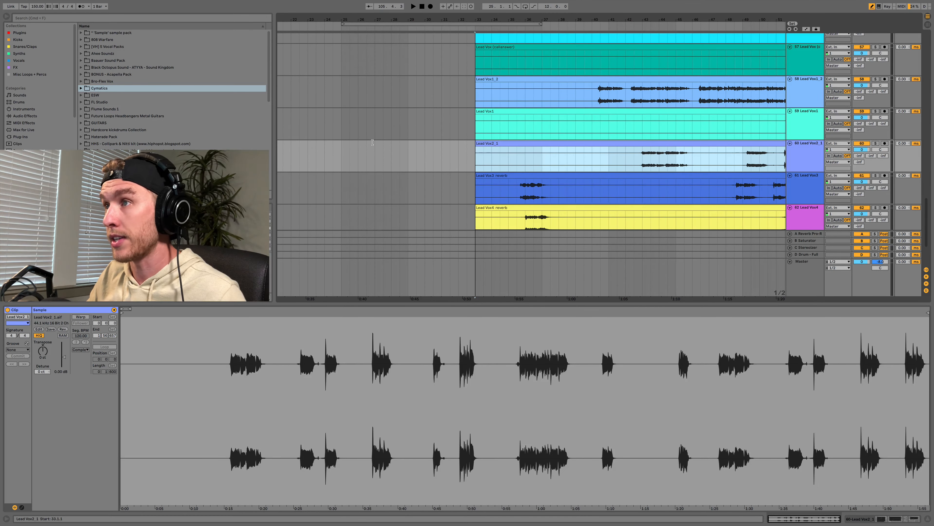
drag(373, 142, 372, 143)
scroll(483, 176, down, 3)
scroll(483, 174, down, 1)
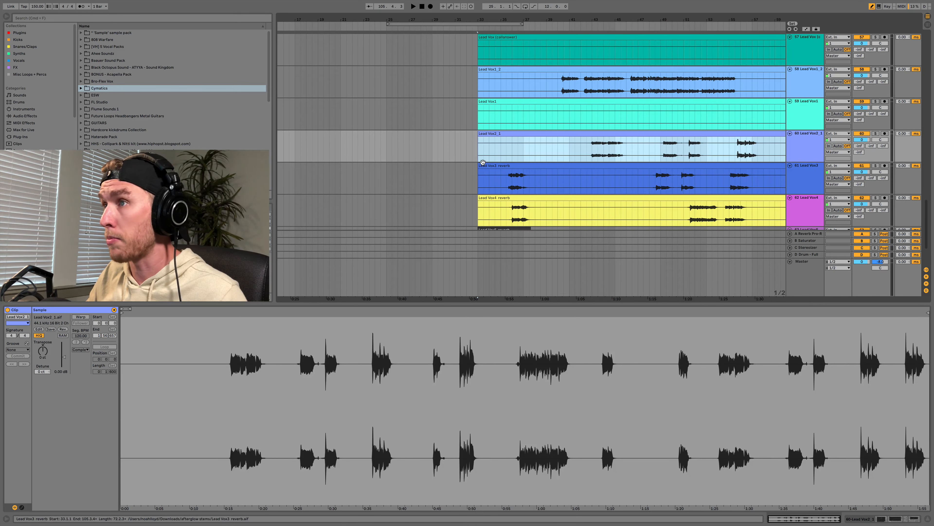
- Extend the Lead Vox3 reverb clip back to its sample start and move it so it begins at 33.1.1 with the other vocals
click(482, 165)
click(480, 175)
drag(478, 174, 465, 193)
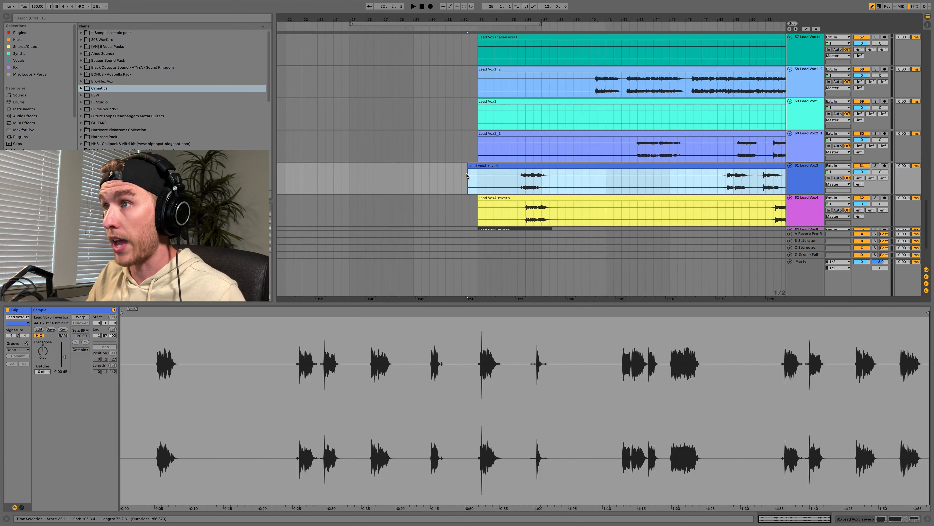
scroll(474, 171, up, 5)
scroll(438, 167, down, 4)
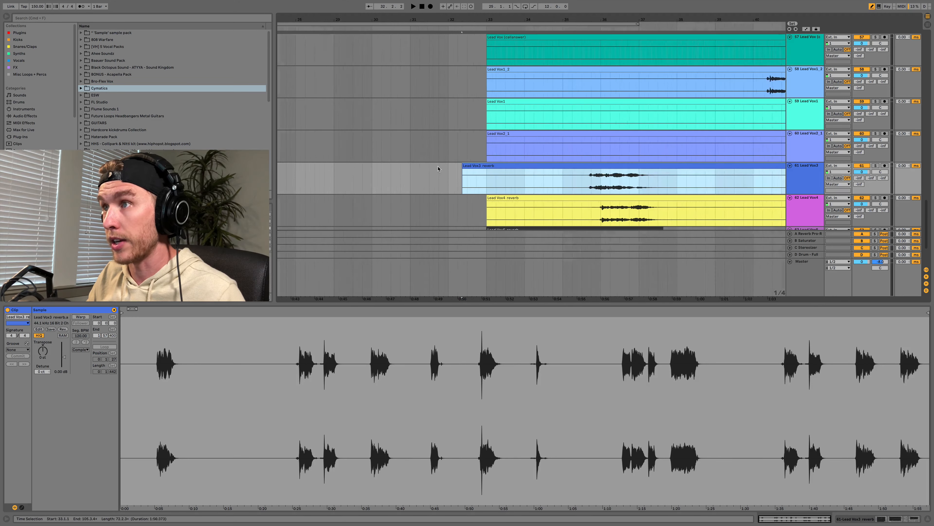
drag(470, 167, 480, 175)
scroll(462, 191, up, 15)
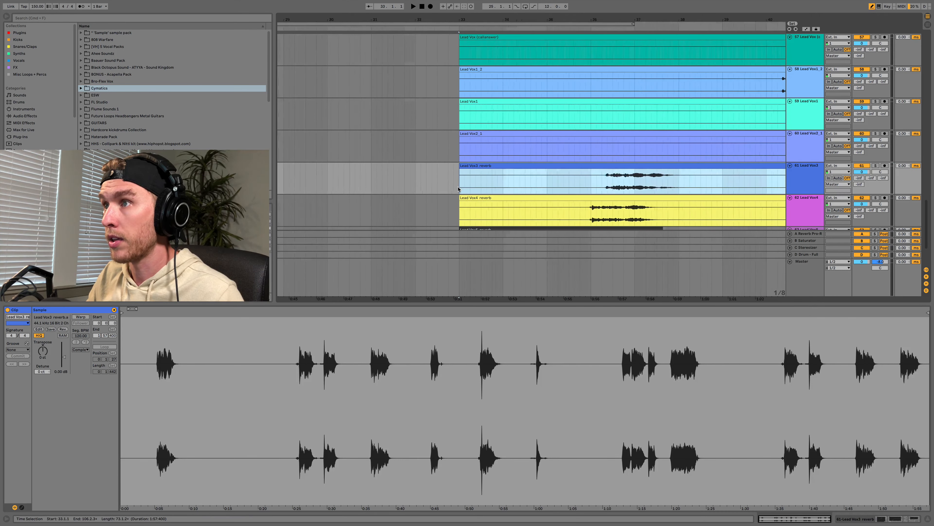
scroll(458, 189, up, 5)
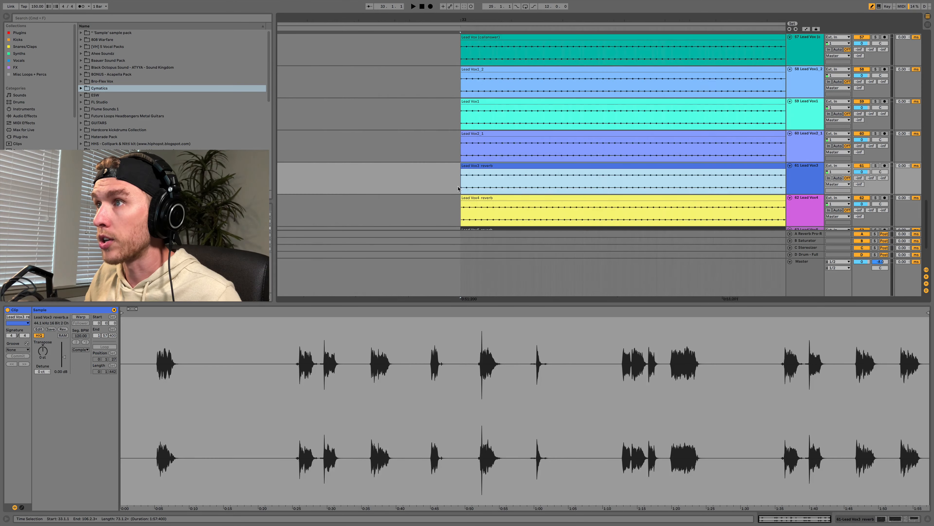
- Extend the Lead Vox4 reverb clip back to its sample start and align its beginning with the other vocal clips at bar 33
scroll(459, 189, down, 20)
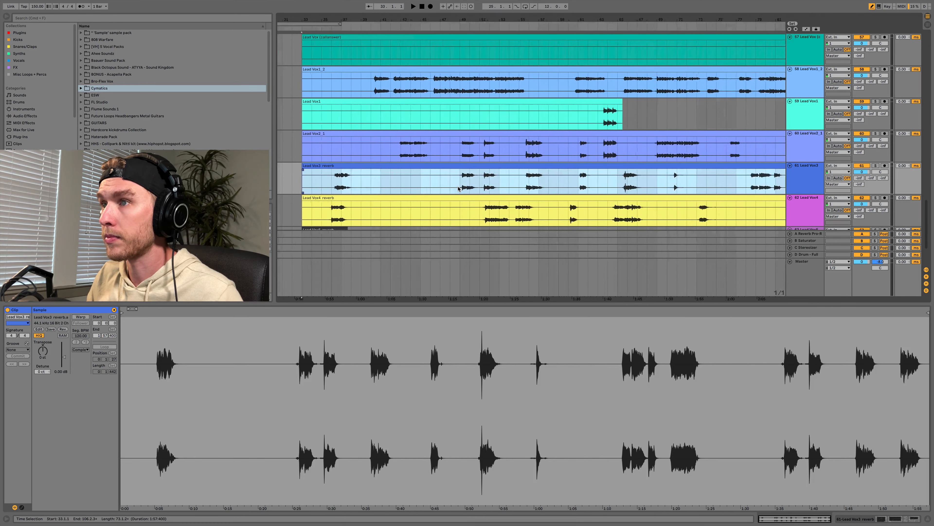
click(602, 185)
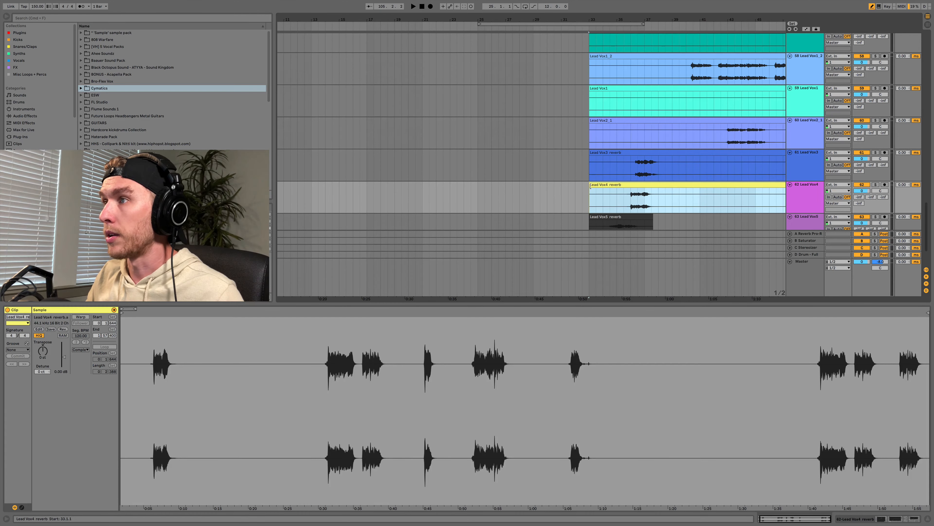
drag(590, 186, 457, 188)
click(558, 190)
click(591, 185)
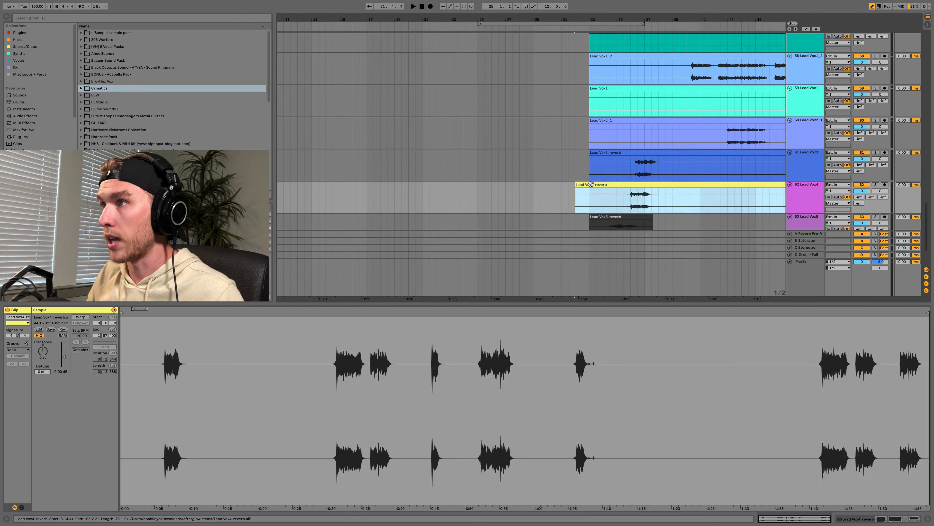
double_click(613, 185)
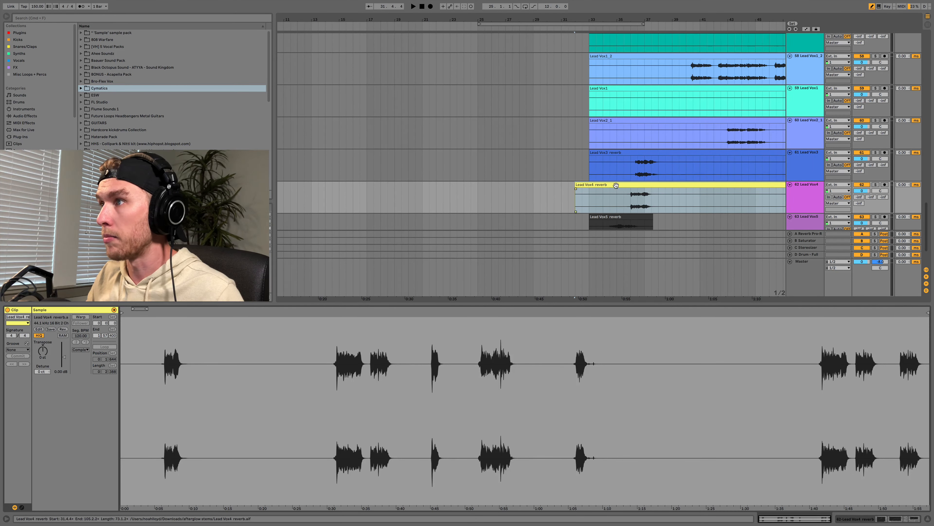
- Select all the vocal clips from Lead Vox5 reverb up to Bckgrd. Vox 1_1 and move them together to 1.1.1
scroll(691, 194, down, 2)
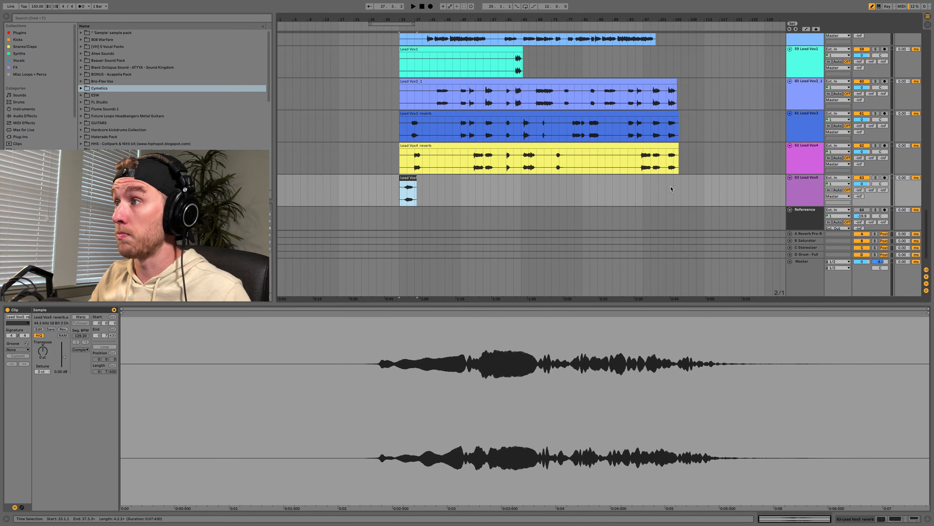
shift+click(677, 188)
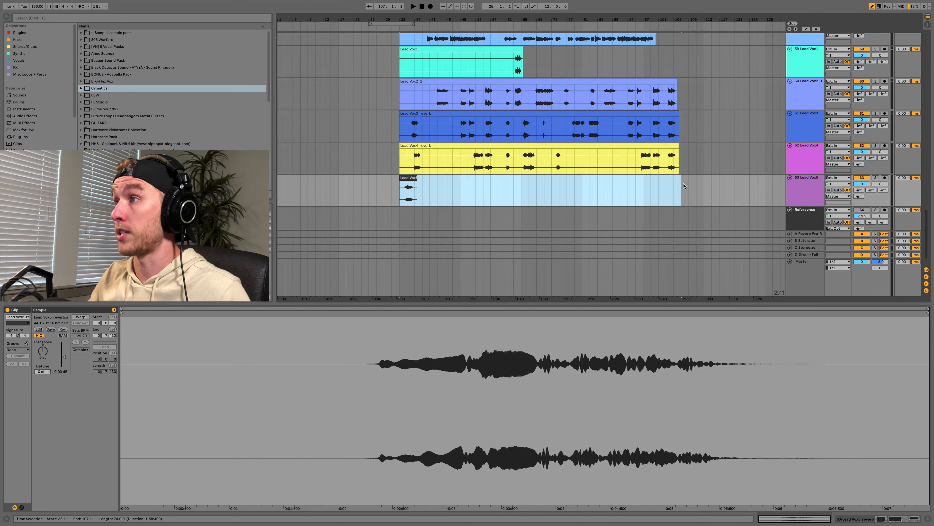
scroll(680, 186, up, 5)
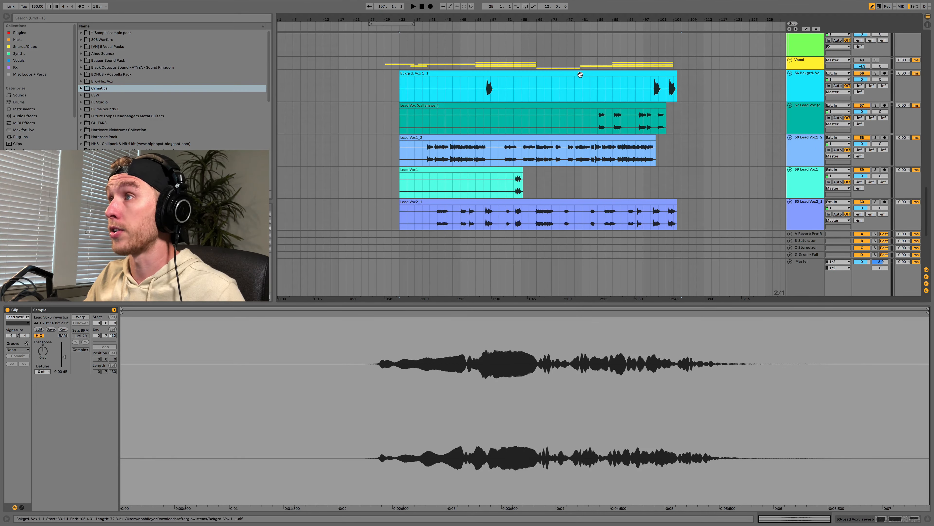
shift+click(580, 75)
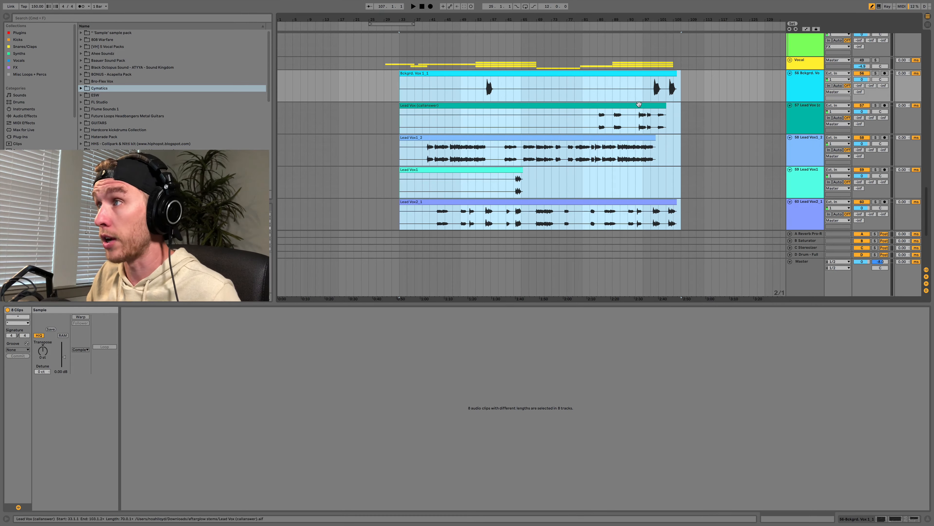
drag(481, 74, 346, 83)
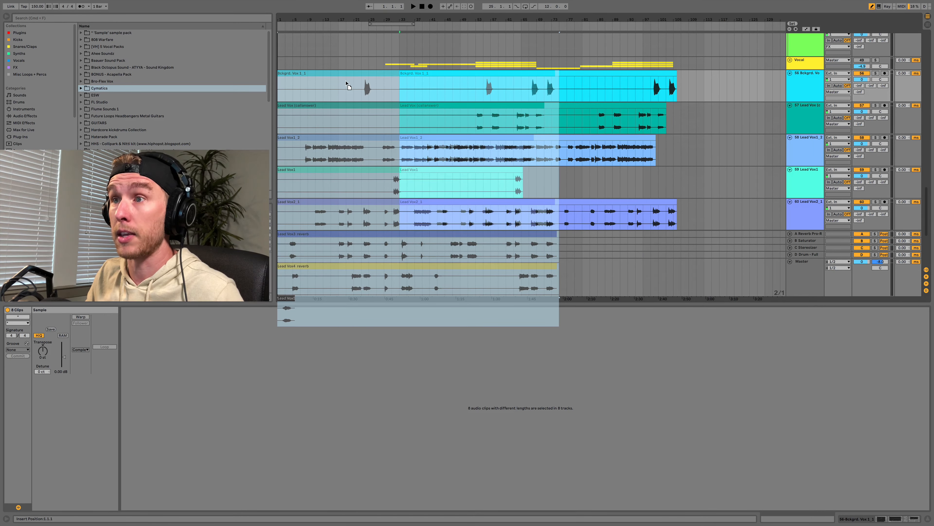
scroll(346, 83, down, 1)
scroll(347, 83, down, 5)
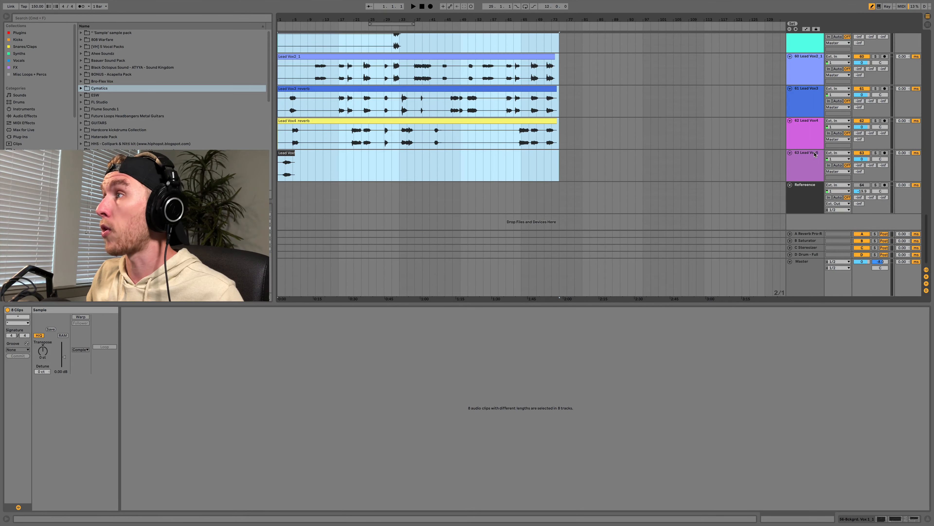
- Play the arrangement from bar 1 to hear the moved vocals against the beat
scroll(576, 179, up, 10)
scroll(467, 151, up, 15)
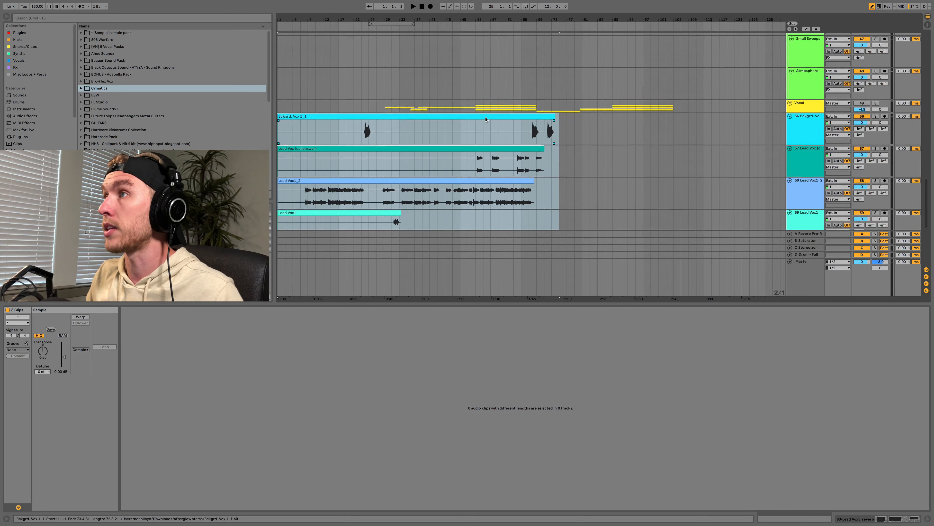
scroll(489, 120, down, 20)
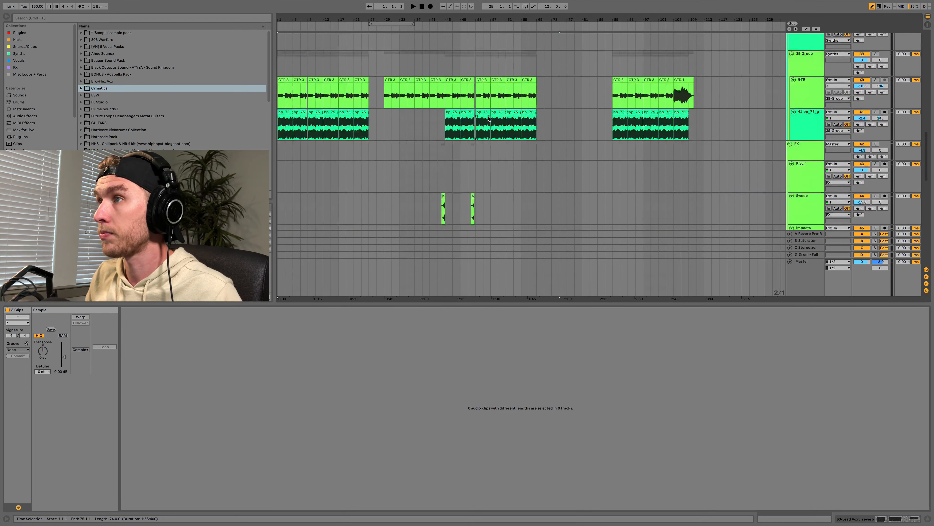
key(space)
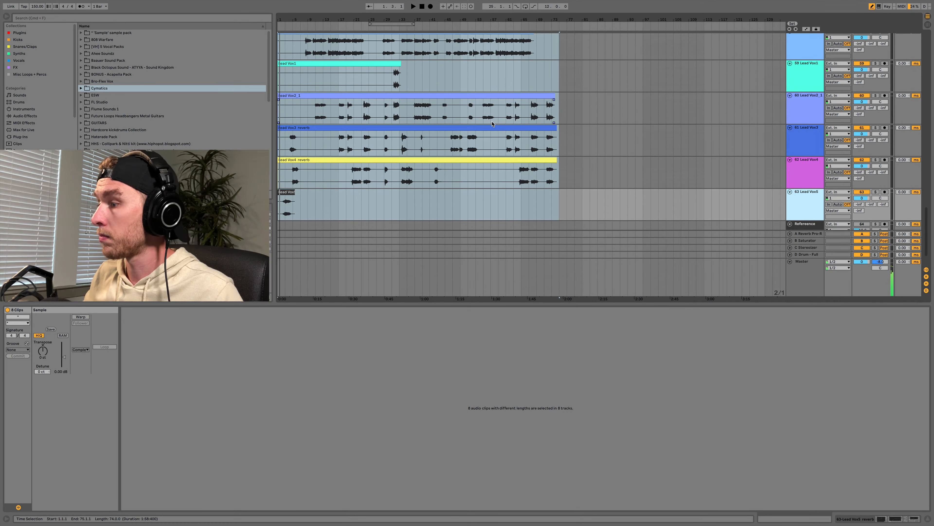
- Start playback from bar 1 and inspect the Lead Vox4 reverb and Lead Vox3 reverb clips while the song plays
key(space)
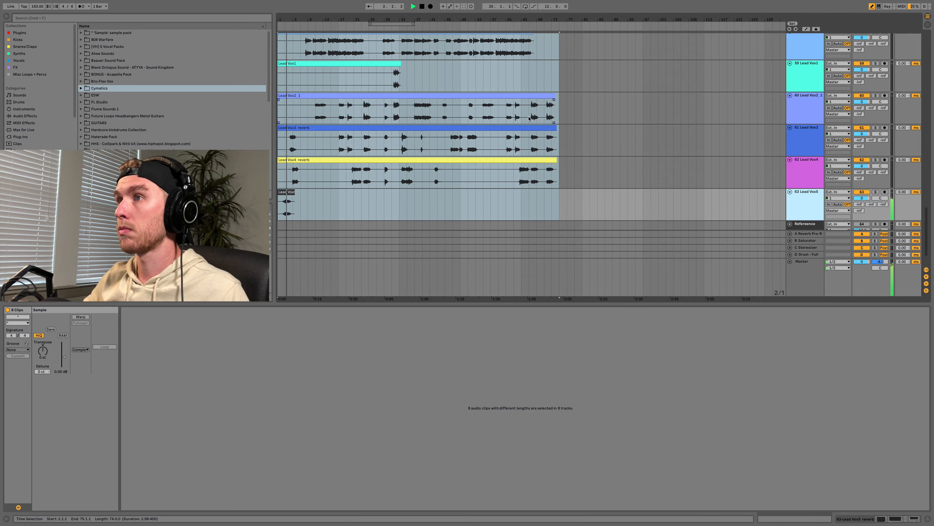
scroll(505, 92, up, 5)
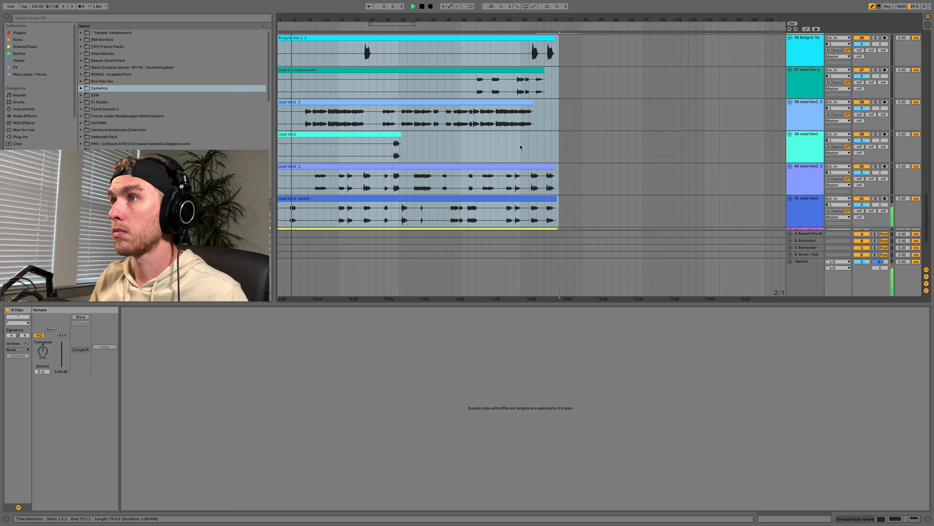
scroll(520, 147, down, 5)
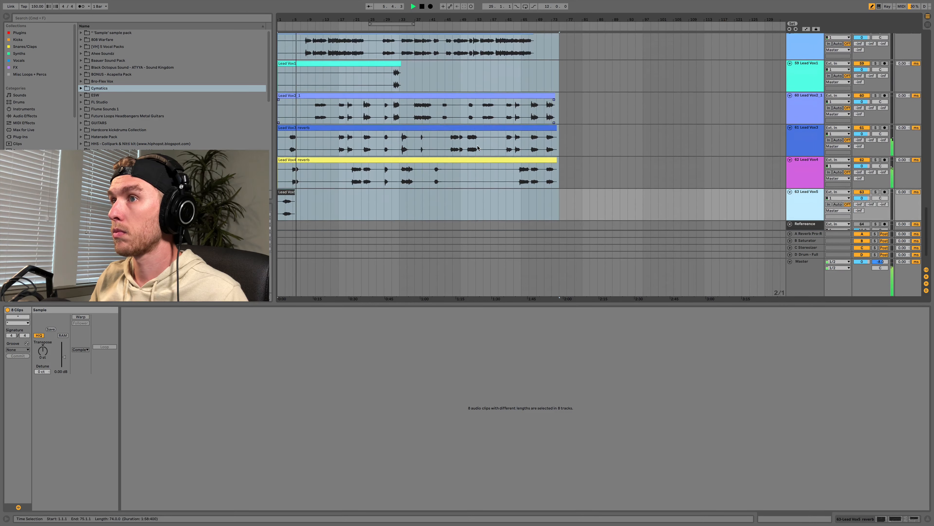
scroll(477, 148, down, 2)
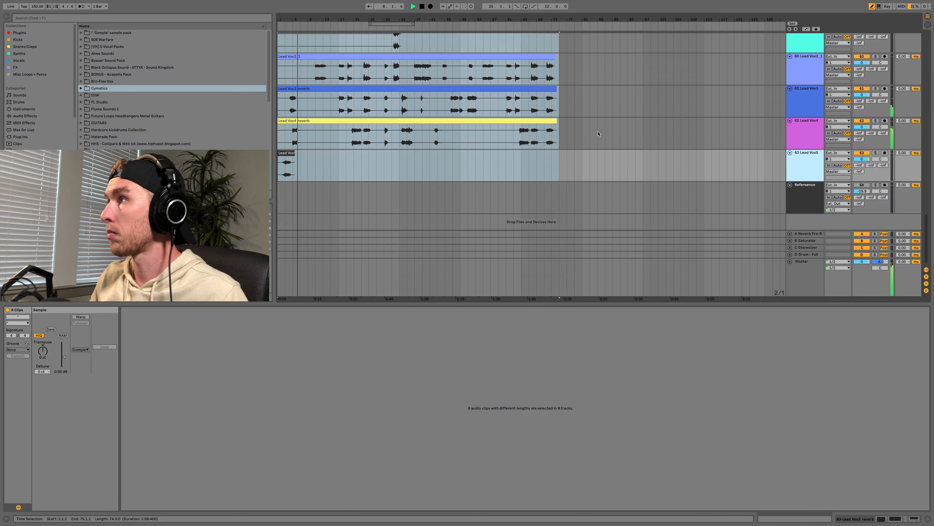
click(495, 127)
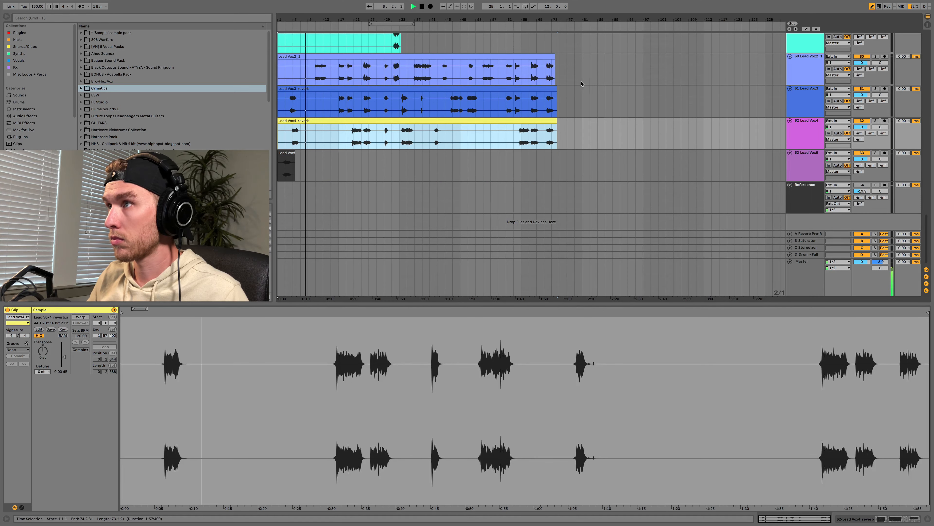
click(555, 89)
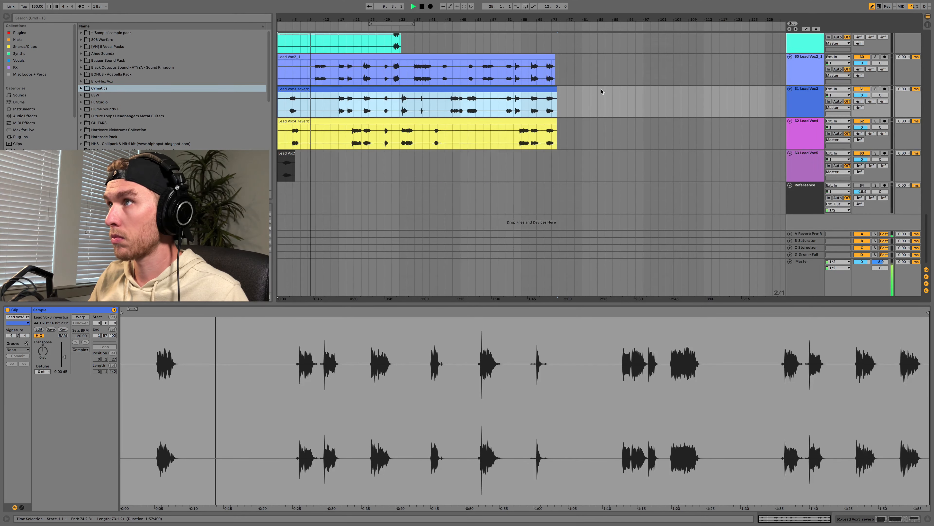
- Listen through to about bar 26 while comparing the vocal waveforms with the rest of the arrangement, and stop playback
scroll(601, 91, up, 15)
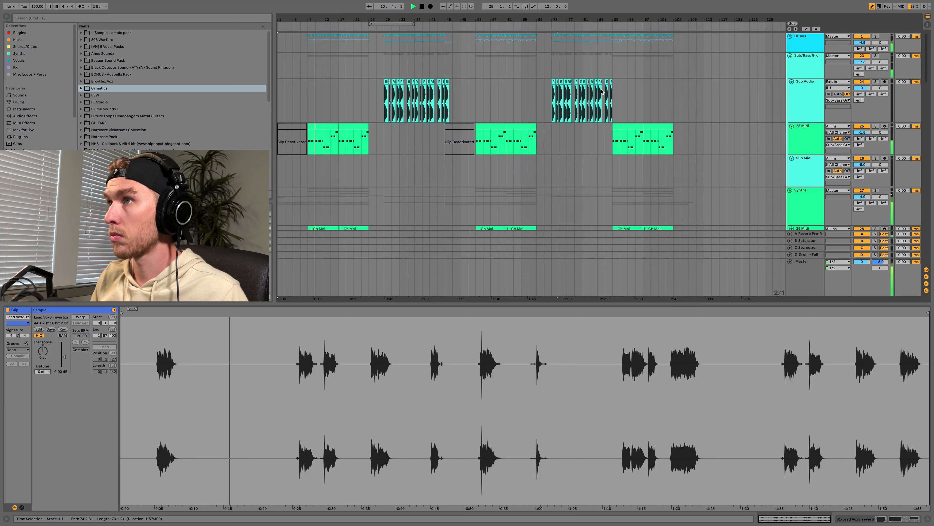
scroll(601, 91, down, 15)
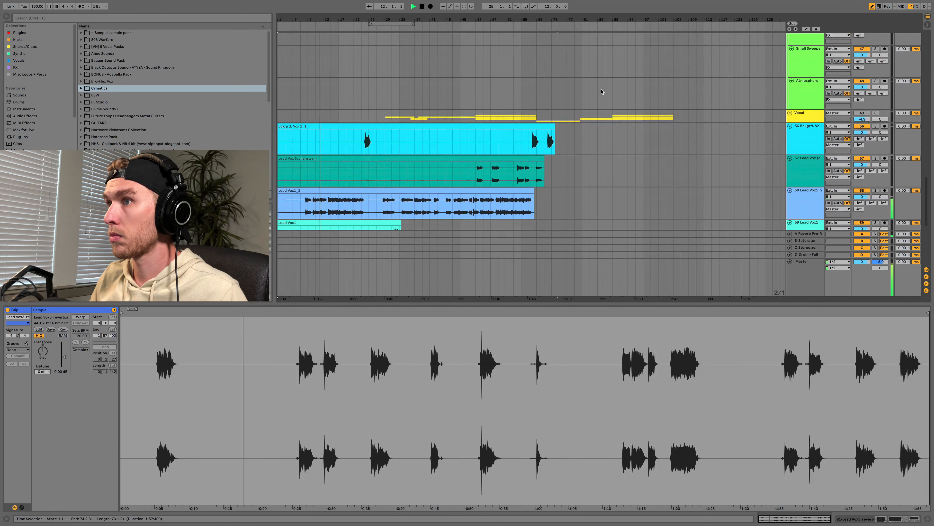
scroll(602, 91, down, 5)
scroll(360, 80, up, 2)
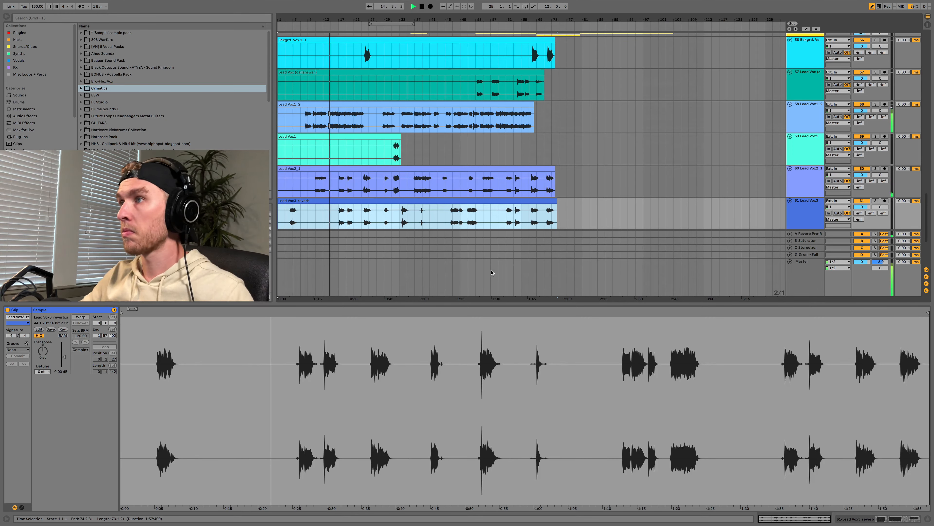
scroll(396, 146, up, 3)
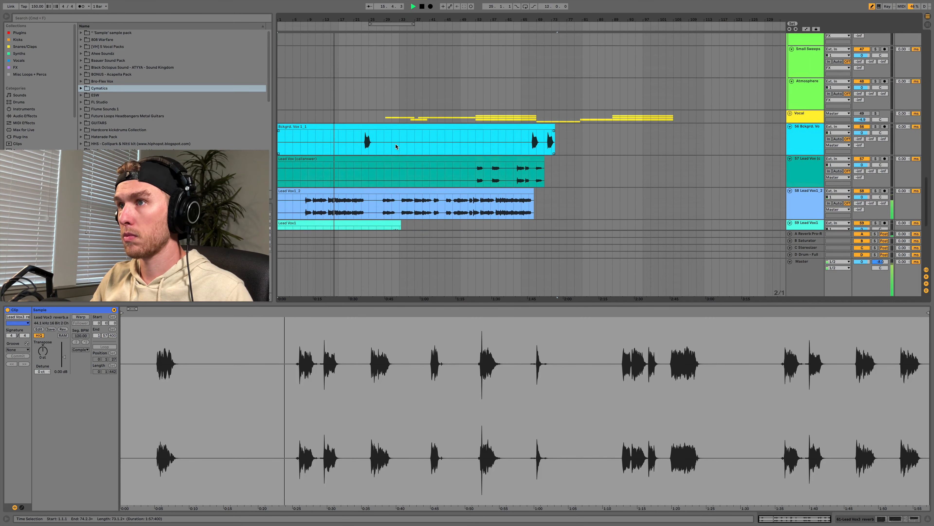
scroll(373, 165, up, 3)
scroll(373, 166, down, 5)
scroll(373, 165, left, 3)
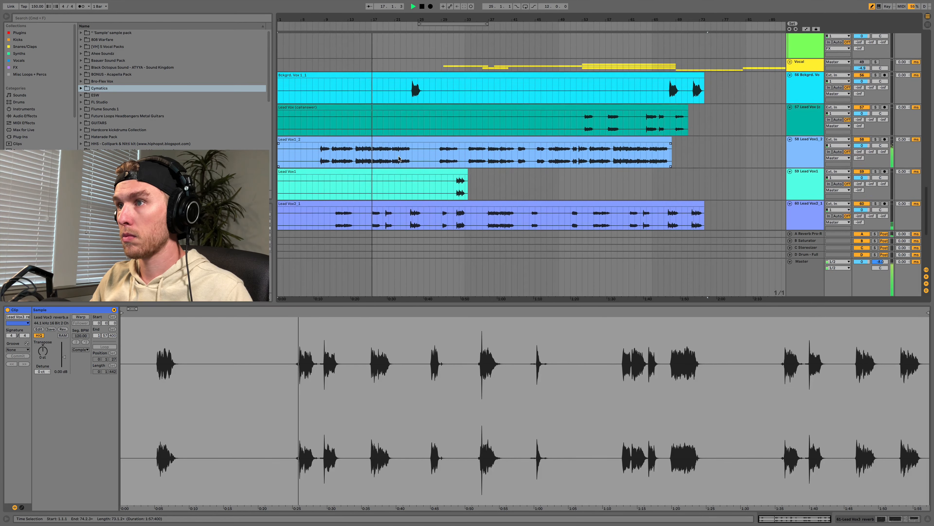
scroll(413, 153, down, 1)
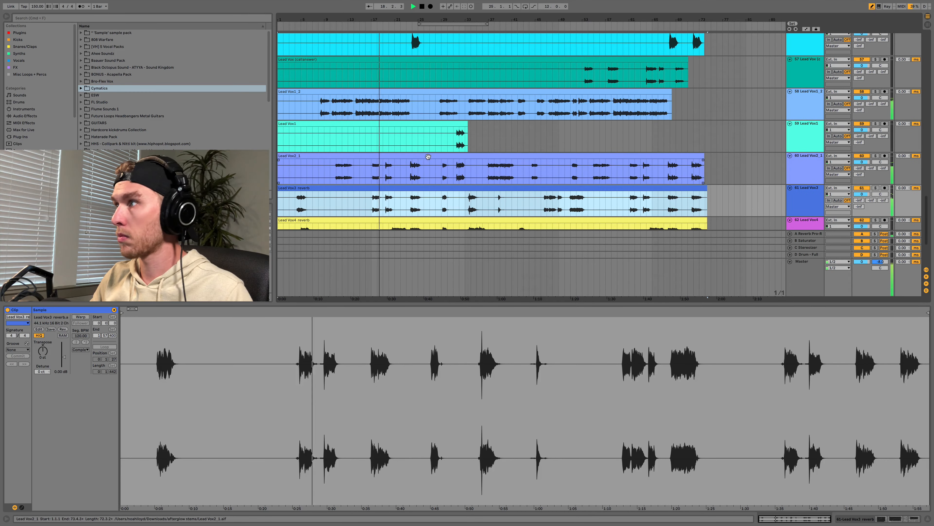
scroll(515, 155, down, 3)
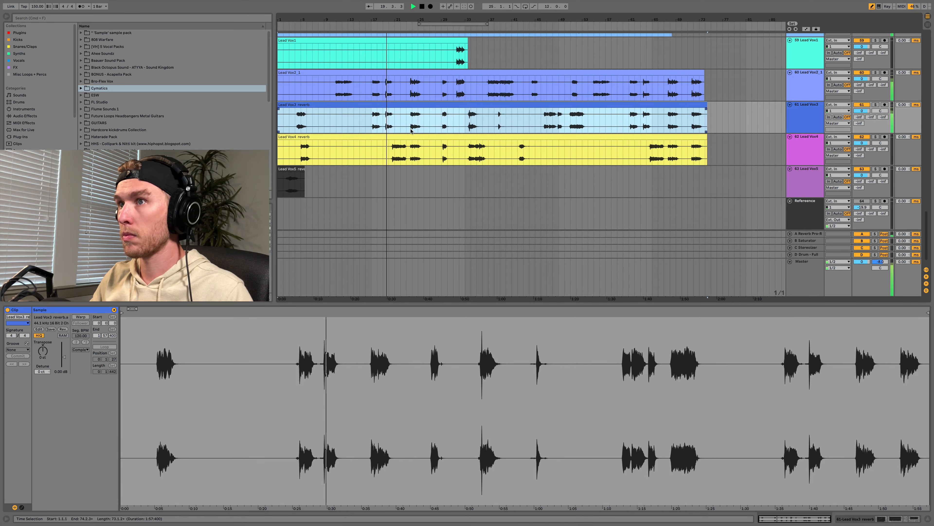
scroll(432, 149, up, 2)
scroll(434, 151, up, 1)
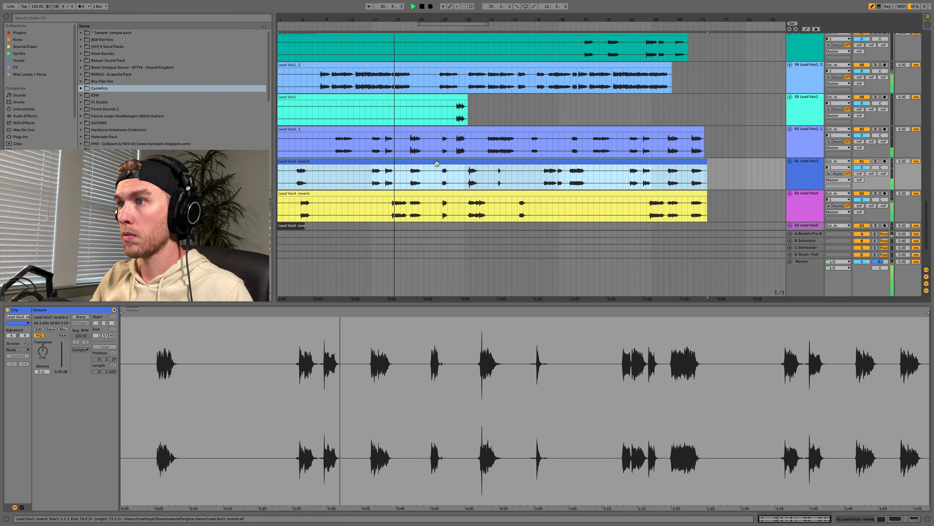
scroll(437, 163, down, 2)
scroll(437, 162, up, 1)
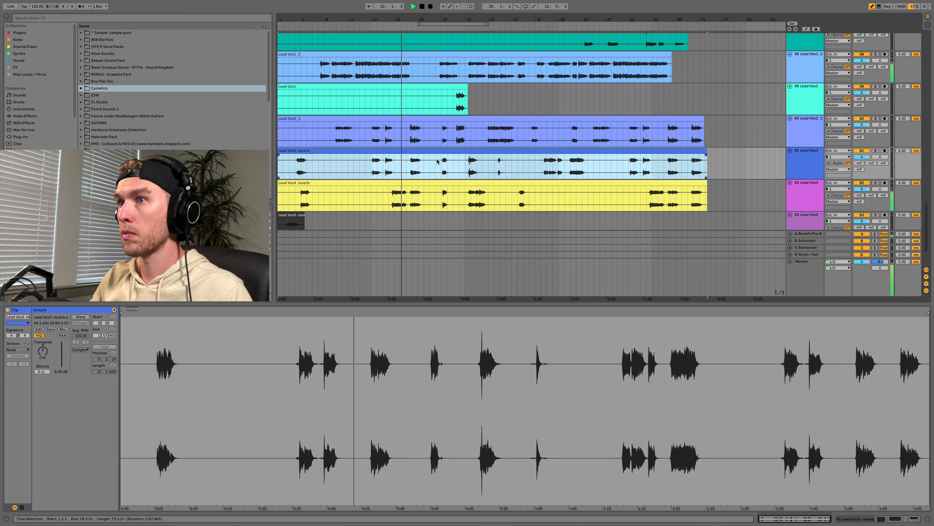
scroll(437, 160, down, 3)
scroll(459, 169, up, 2)
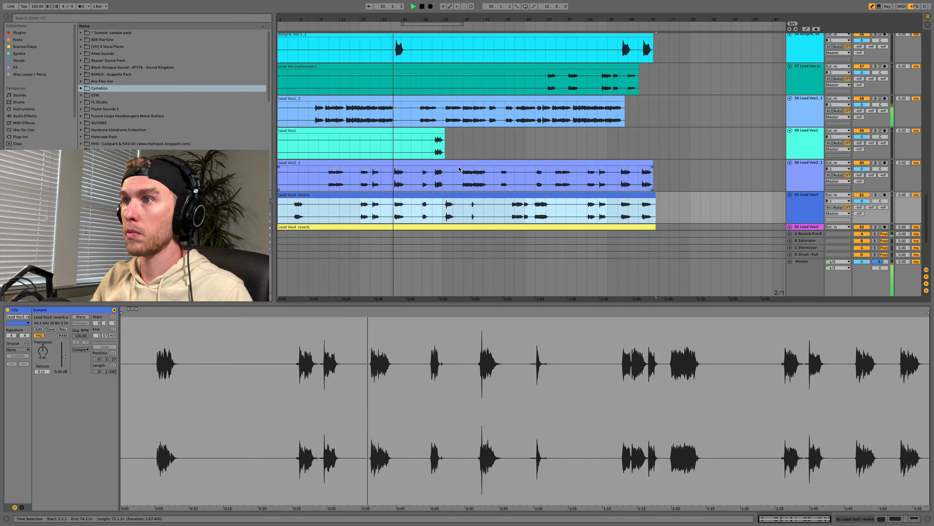
scroll(459, 169, down, 2)
scroll(460, 169, up, 3)
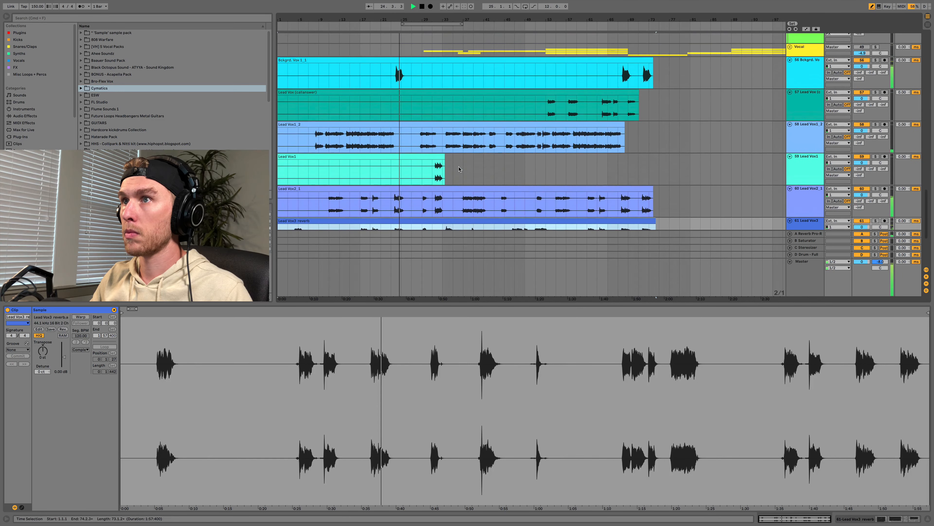
scroll(459, 169, up, 1)
scroll(459, 169, down, 4)
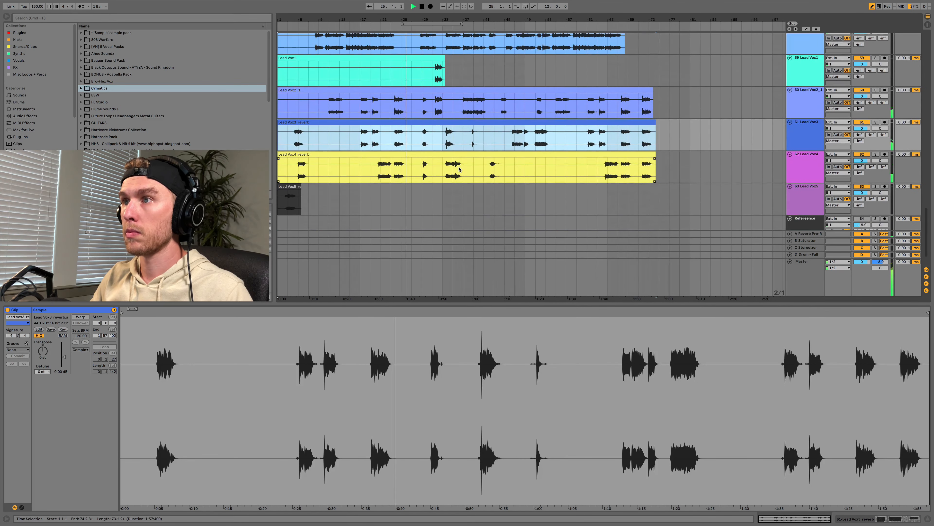
scroll(412, 139, up, 3)
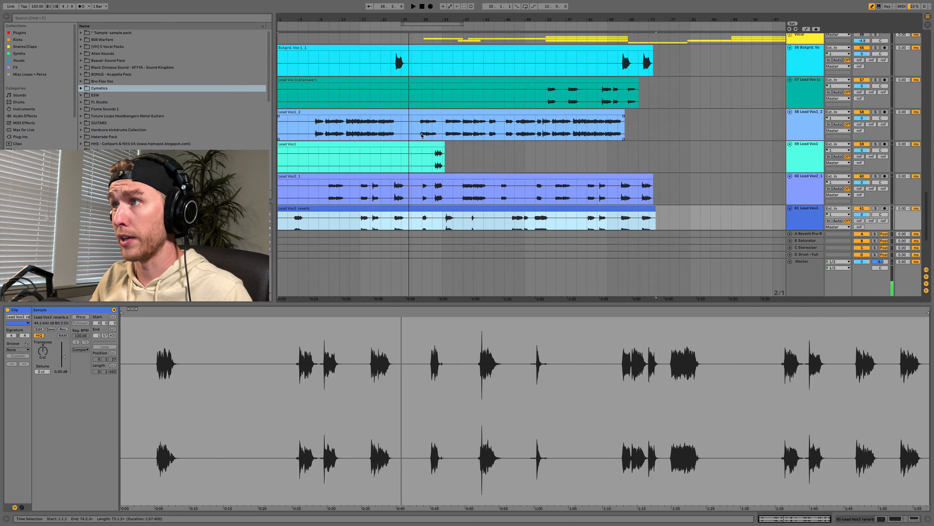
- Group the tracks from Bckgrd. Vox down to Lead Vox5, name the group Vocal and colour it and its tracks yellow
click(622, 112)
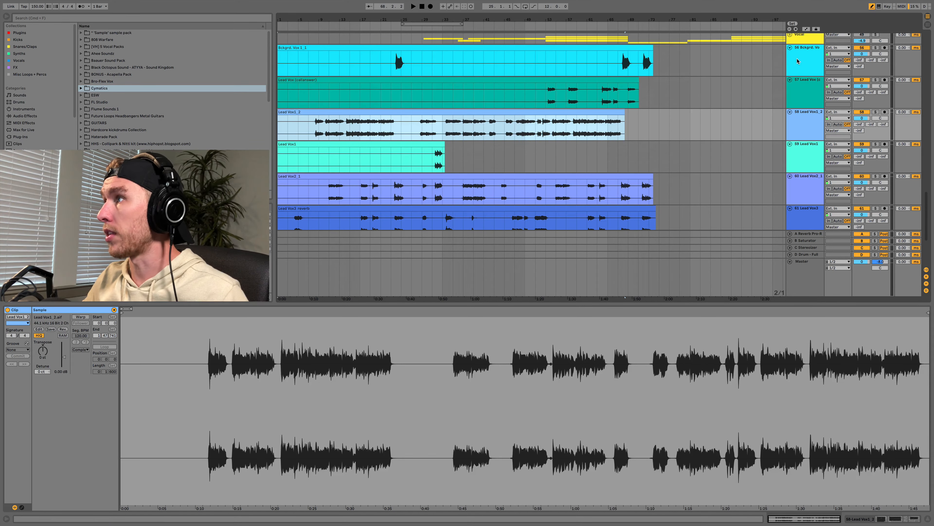
scroll(798, 61, down, 3)
shift+click(796, 214)
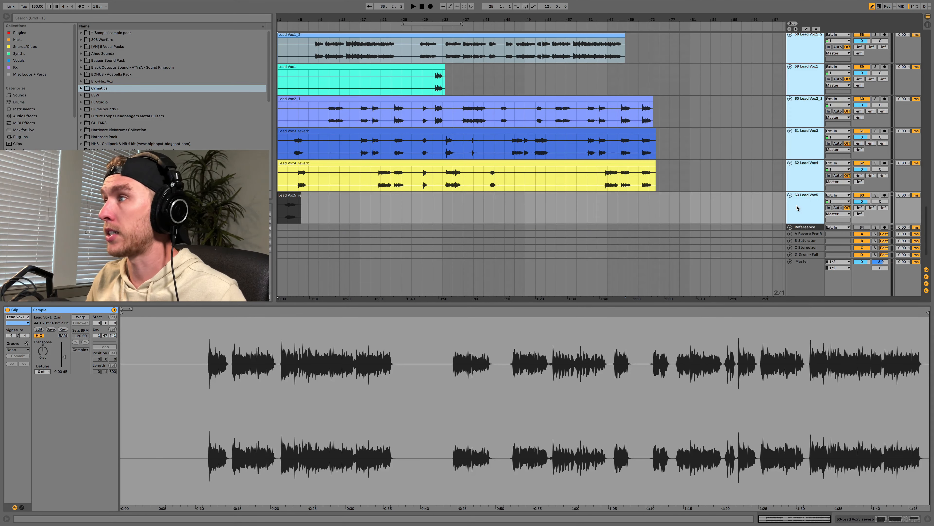
right_click(808, 196)
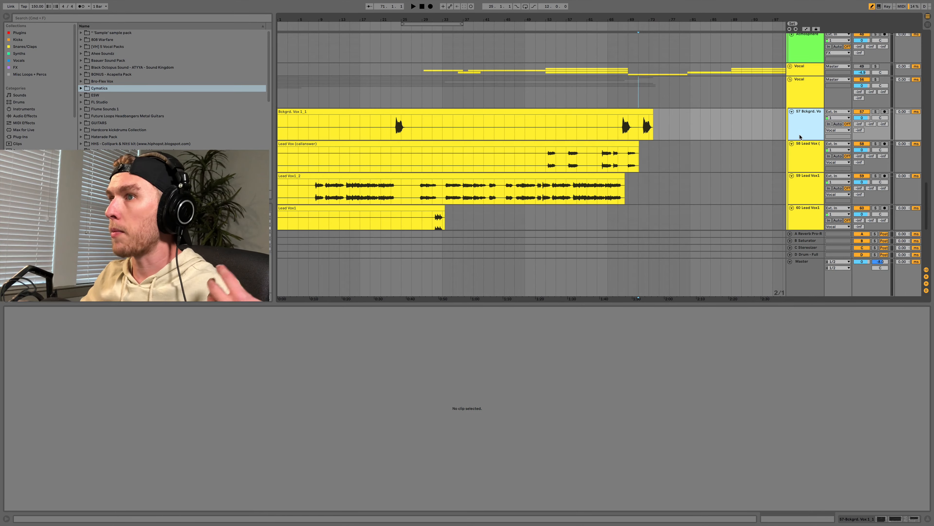
- Play the grouped vocals from 1.1.1 and listen to the reverb layers at the opening of the song
scroll(319, 68, down, 6)
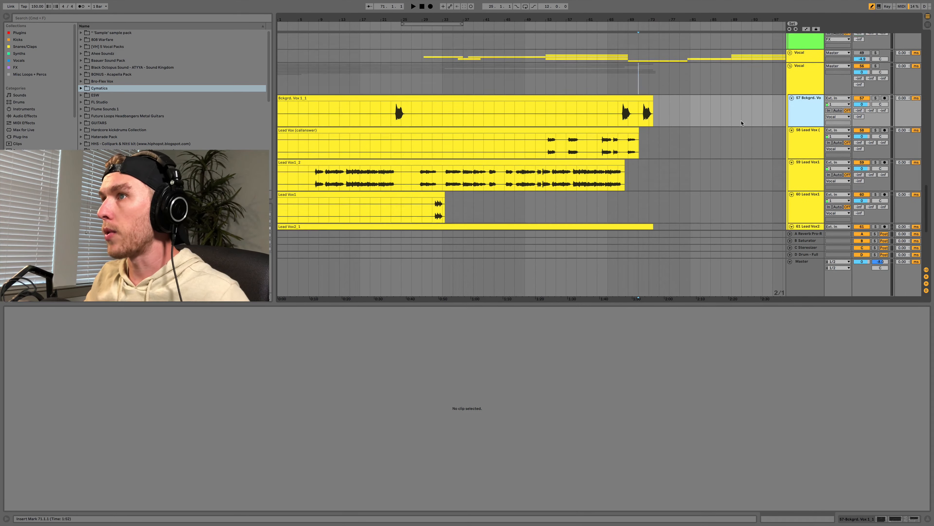
click(312, 54)
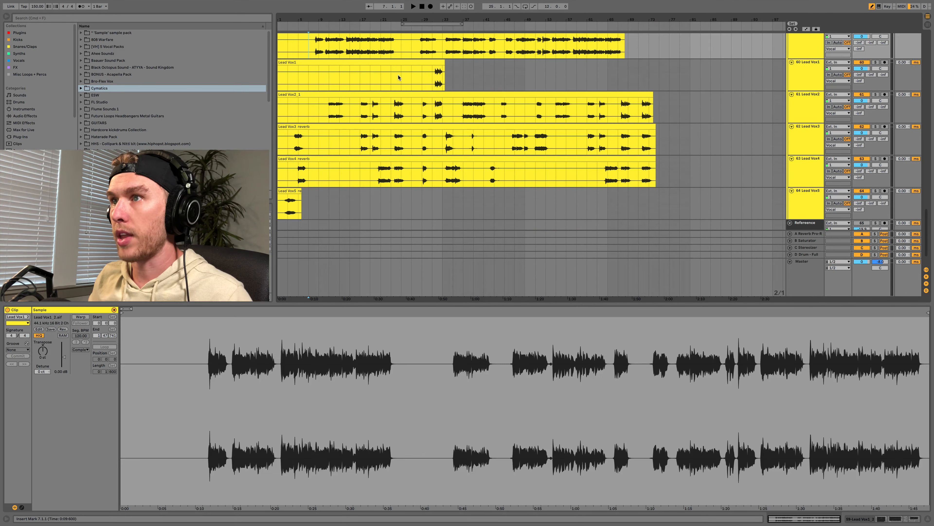
scroll(292, 174, up, 2)
click(279, 154)
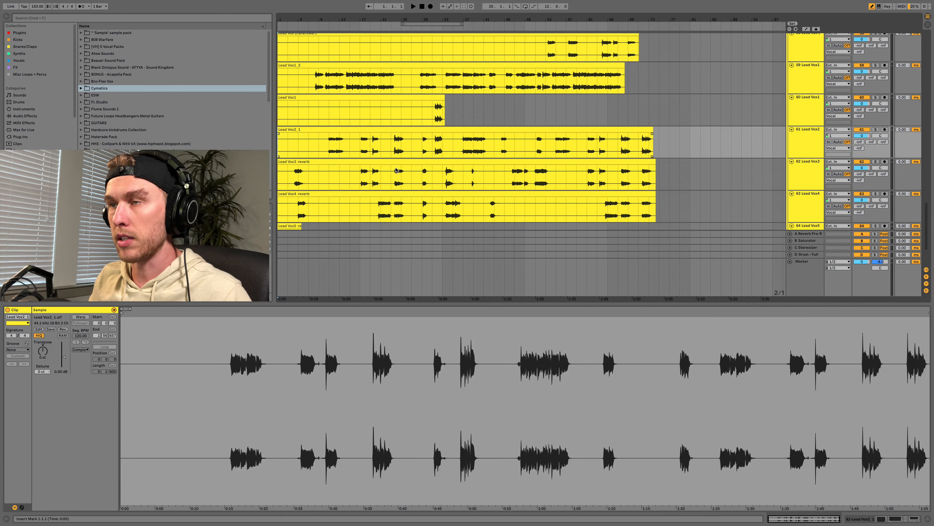
scroll(304, 158, up, 5)
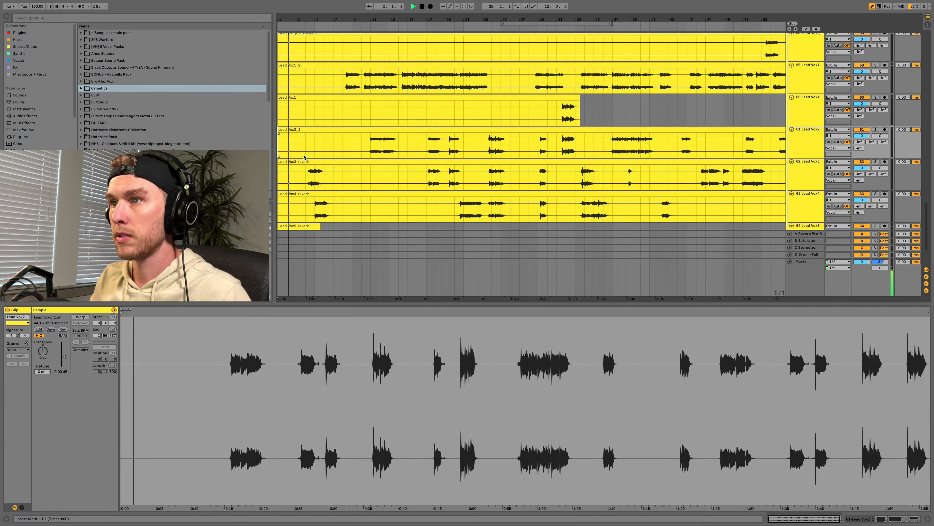
scroll(311, 155, down, 2)
scroll(312, 154, down, 1)
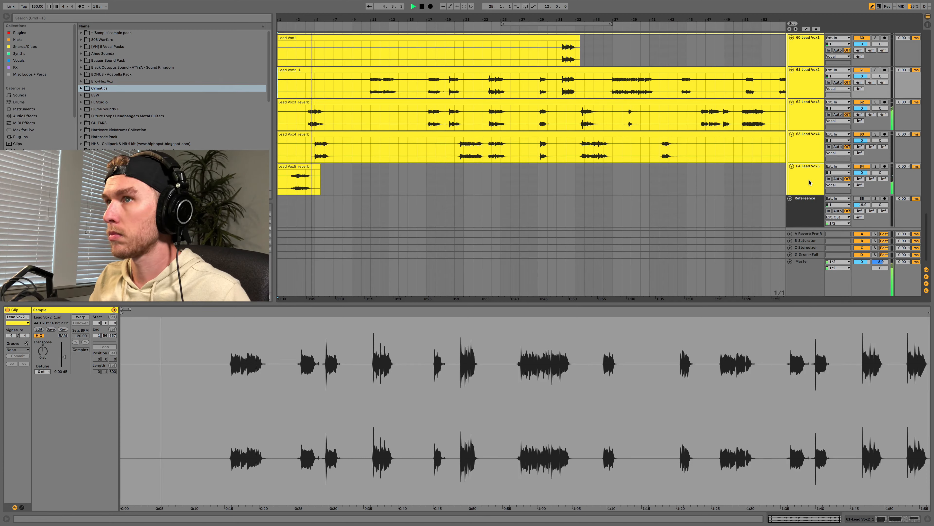
- Lower Lead Vox3 and Lead Vox4 to -3.0 dB, pan Vox3 left and Vox4 right, and listen to the result
click(808, 145)
click(812, 126)
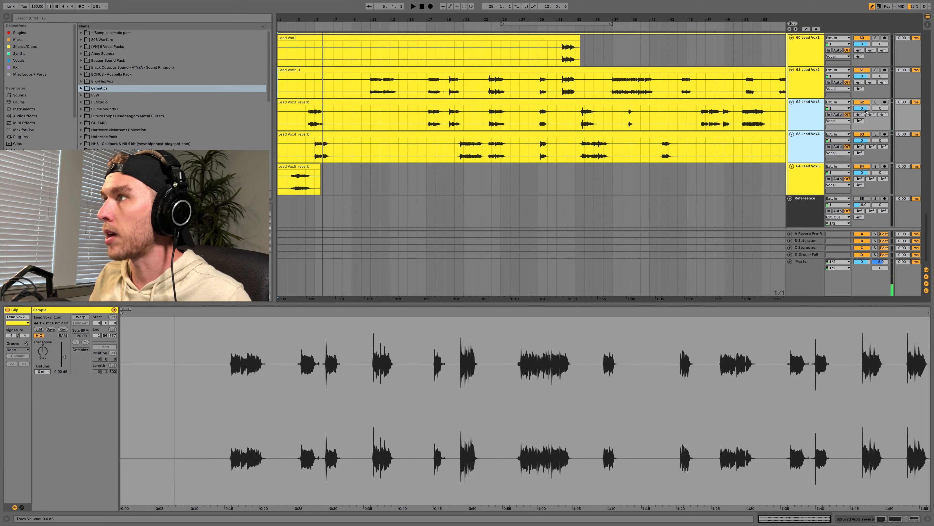
drag(865, 111, 866, 114)
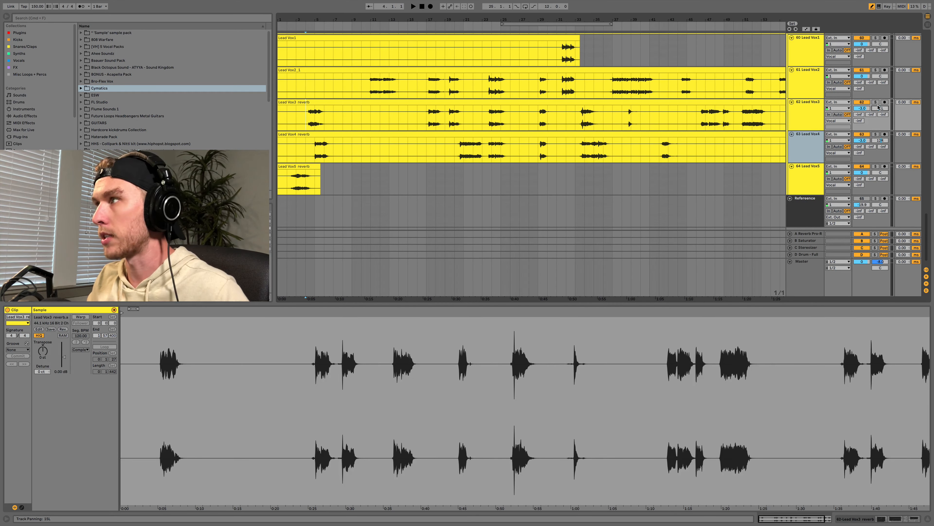
key(space)
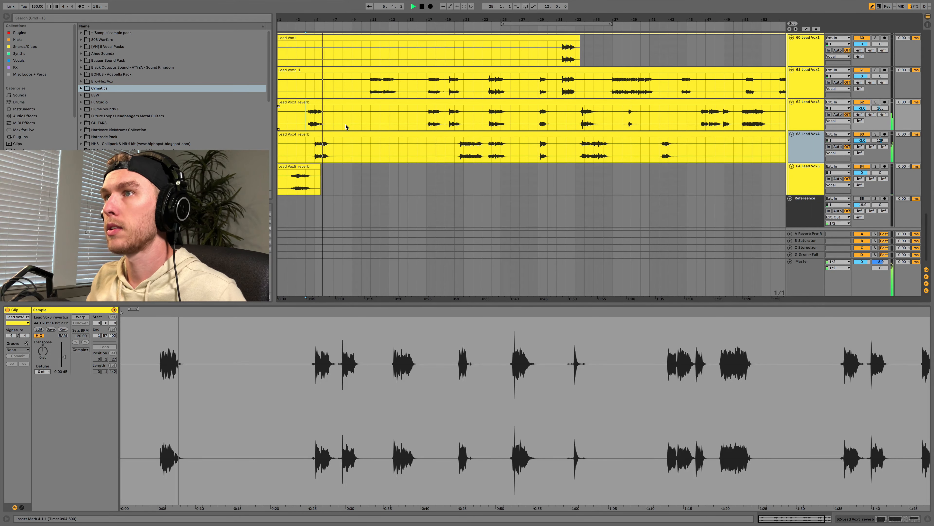
scroll(864, 217, up, 5)
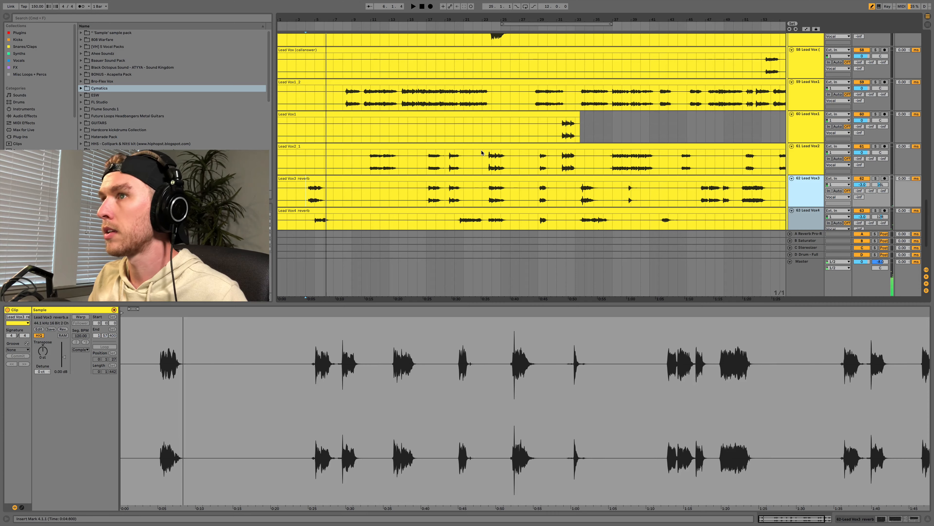
- Set the Reverb Pro-R send to -4.0 dB on Lead Vox3 and -3.0 dB on Lead Vox4 while listening to them
click(345, 103)
scroll(812, 150, down, 5)
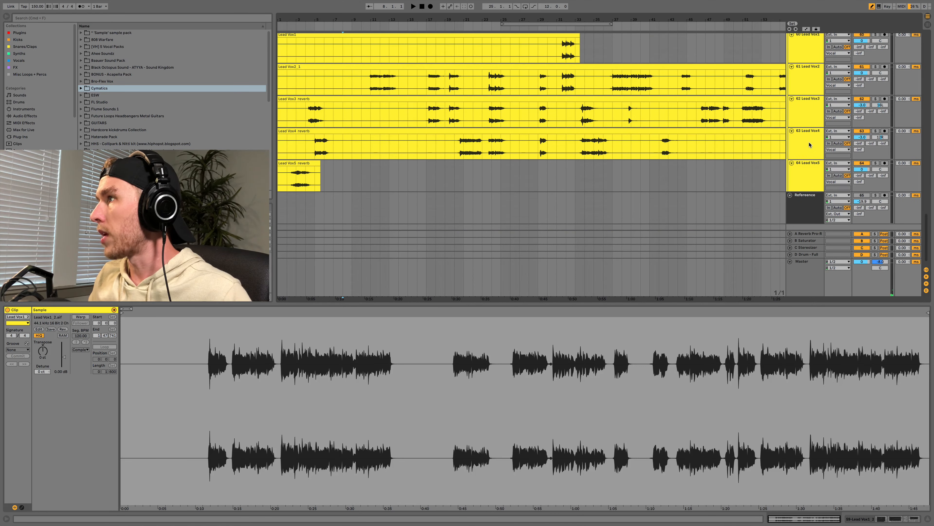
click(855, 142)
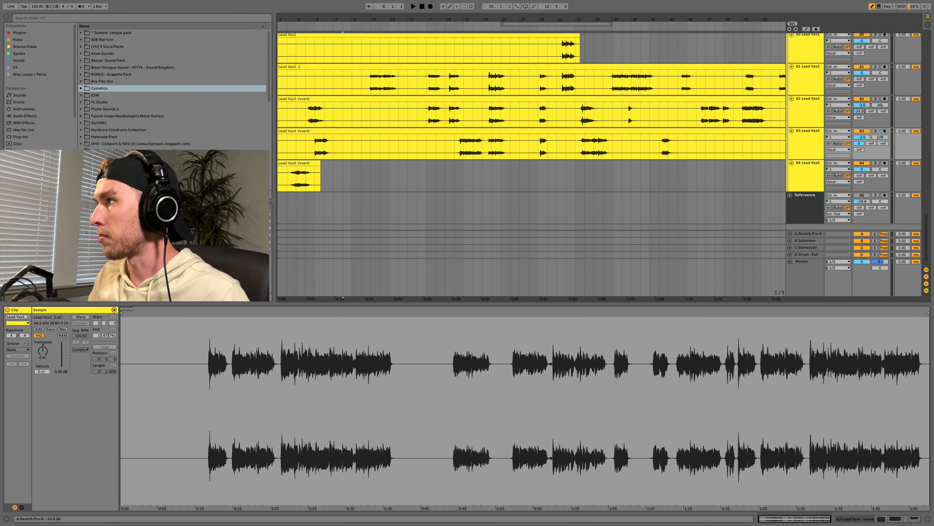
drag(860, 111, 859, 101)
key(space)
click(304, 114)
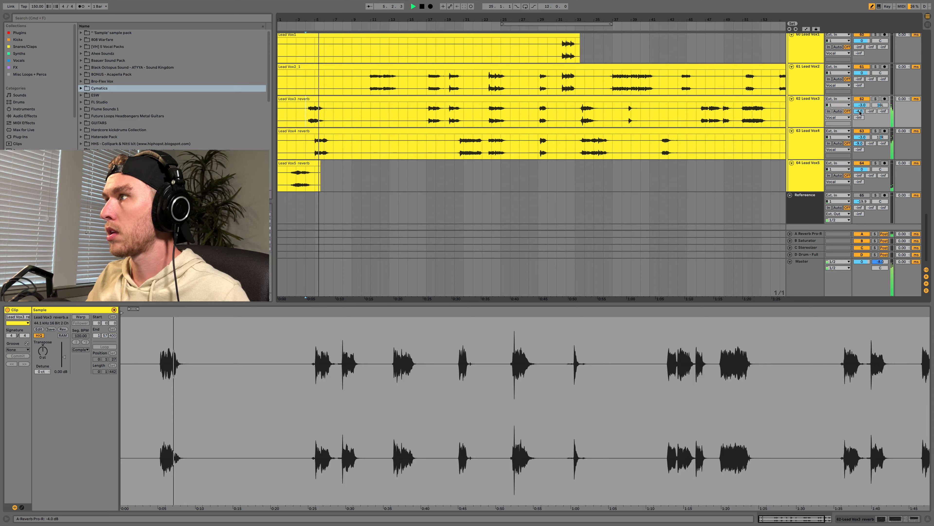
drag(859, 143, 859, 138)
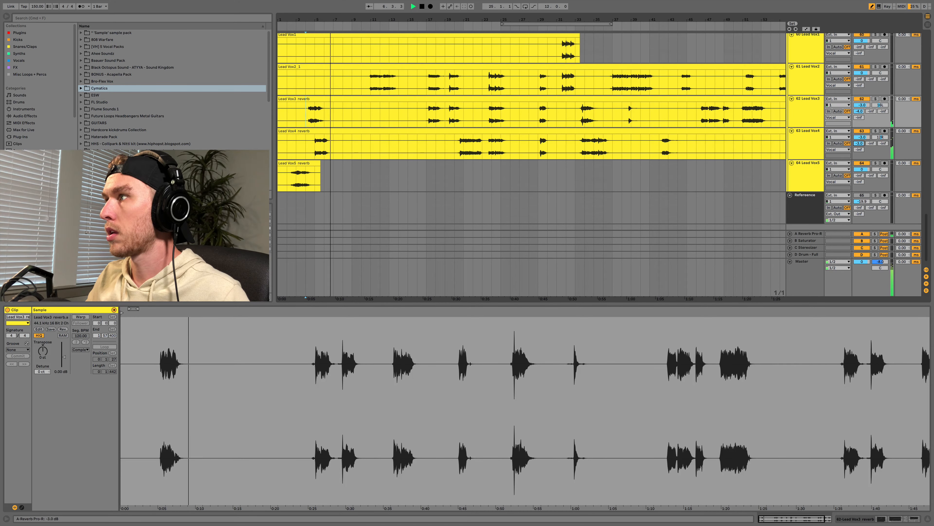
- Replay the opening and listen to how the Lead Vox layers sit together up to the first Lead Vox2 phrase
key(space)
key(space)
scroll(328, 127, up, 3)
scroll(332, 128, up, 2)
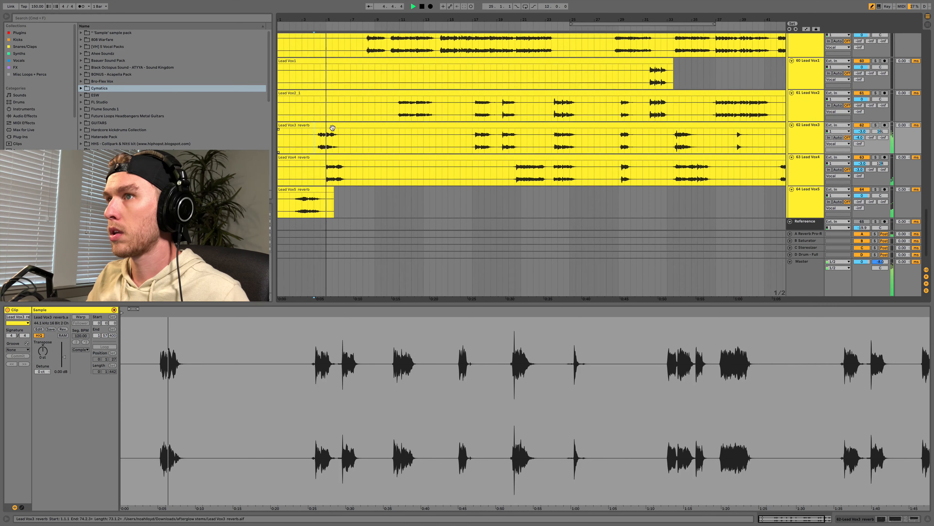
scroll(332, 127, up, 1)
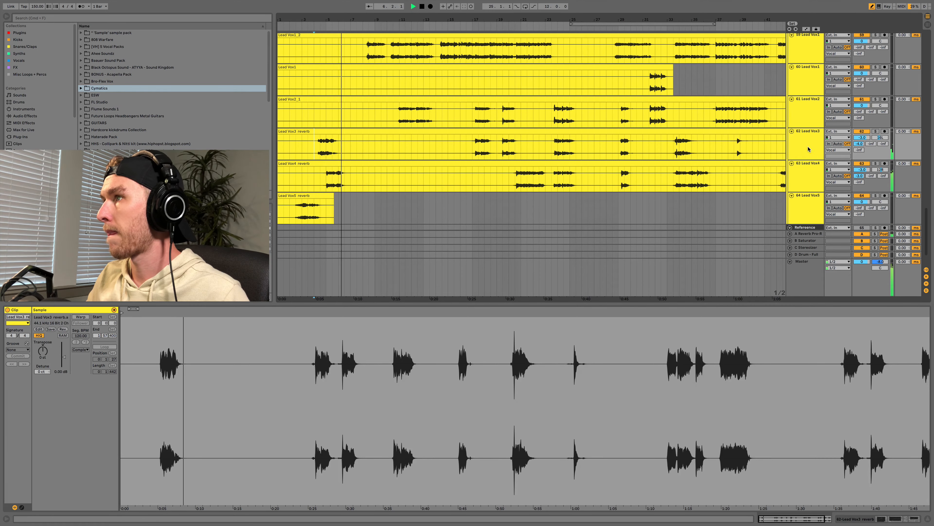
scroll(417, 117, up, 5)
scroll(392, 113, up, 3)
scroll(386, 110, down, 2)
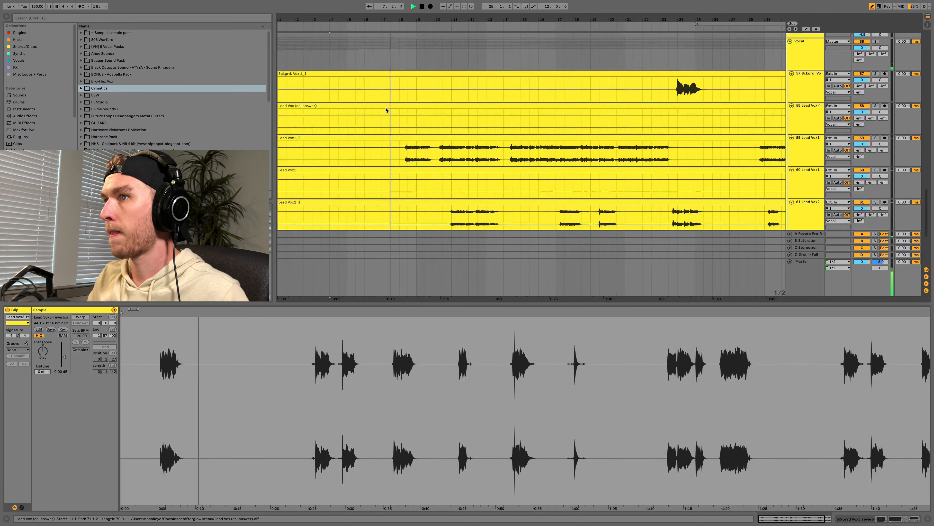
scroll(390, 107, down, 3)
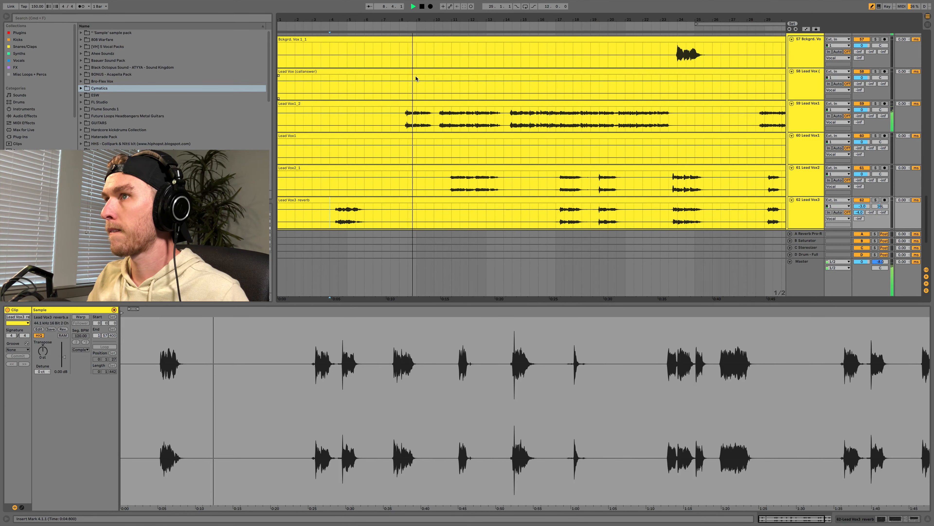
scroll(416, 78, down, 6)
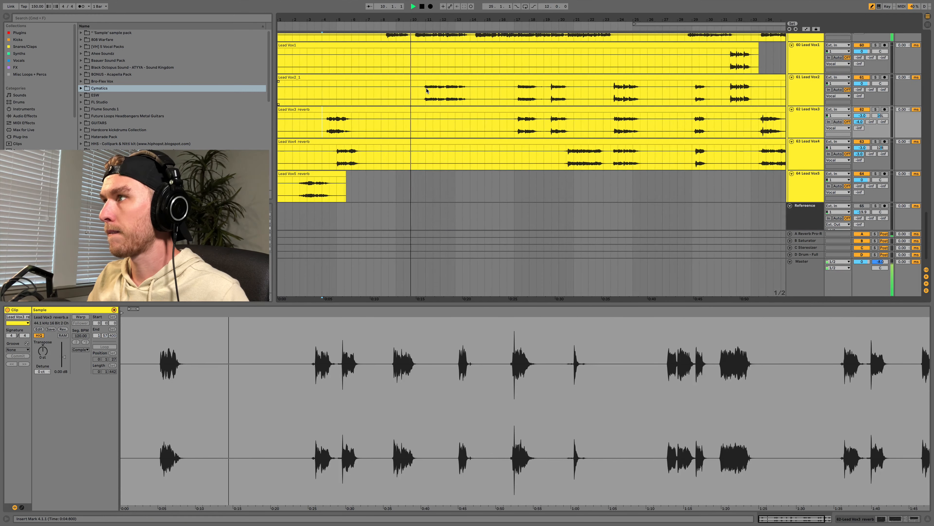
scroll(425, 90, up, 8)
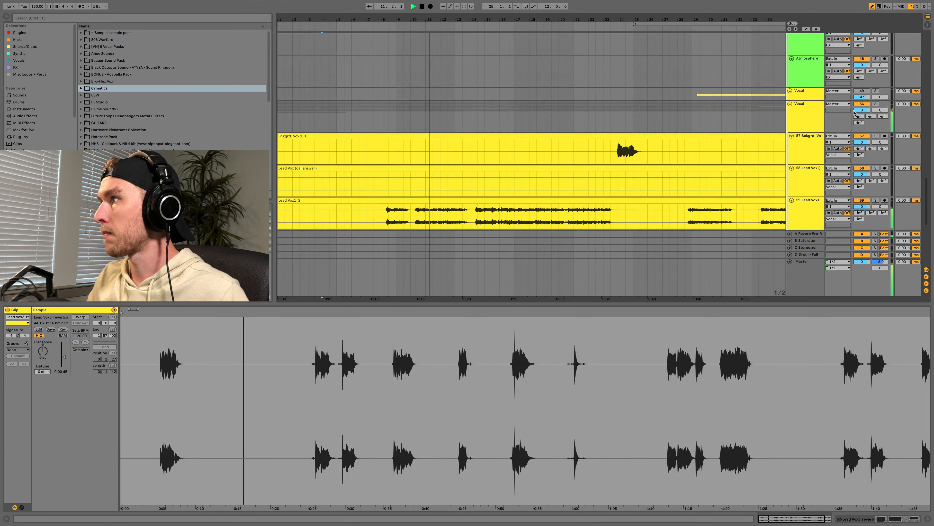
- Lower Lead Vox2 to -3.0 dB and listen to its first phrase from 11.1.1
scroll(726, 147, down, 5)
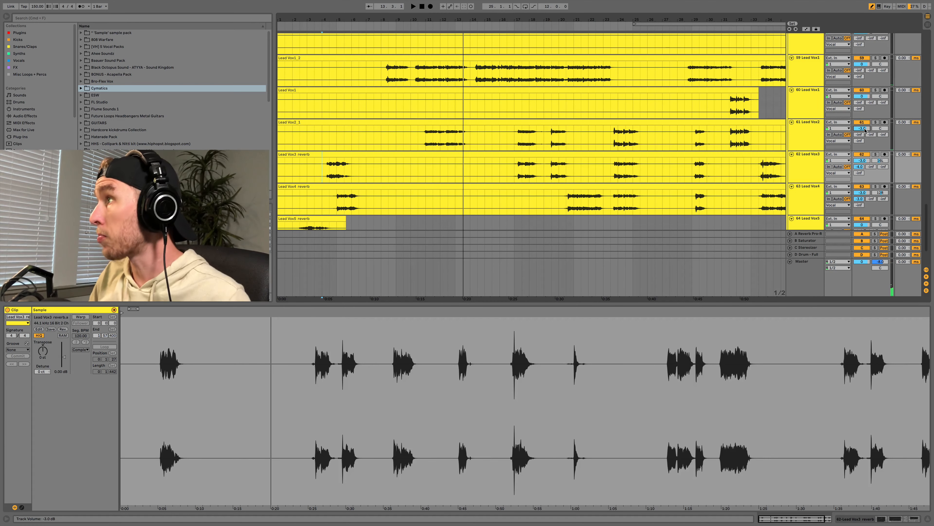
click(426, 143)
key(space)
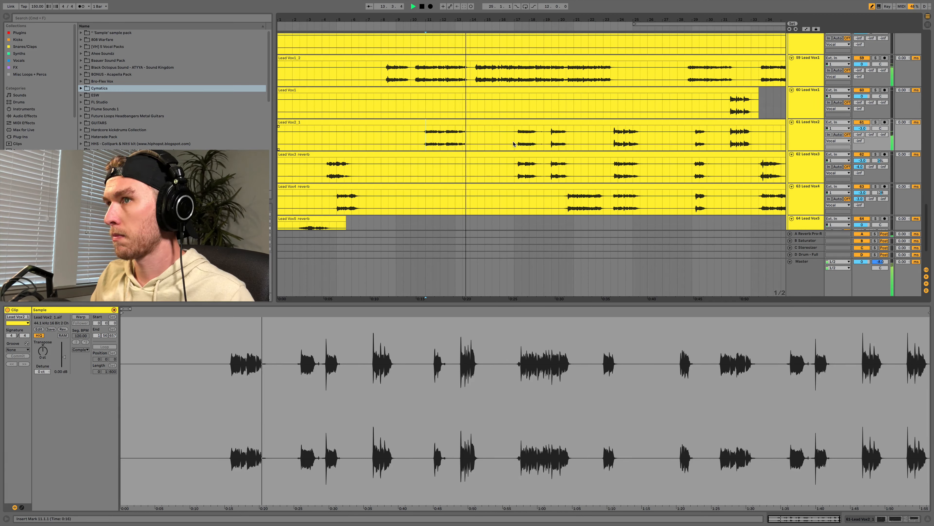
- Listen to the second Lead Vox2 phrase and lower Lead Vox2 through Lead Vox5 together by 4 dB
click(525, 146)
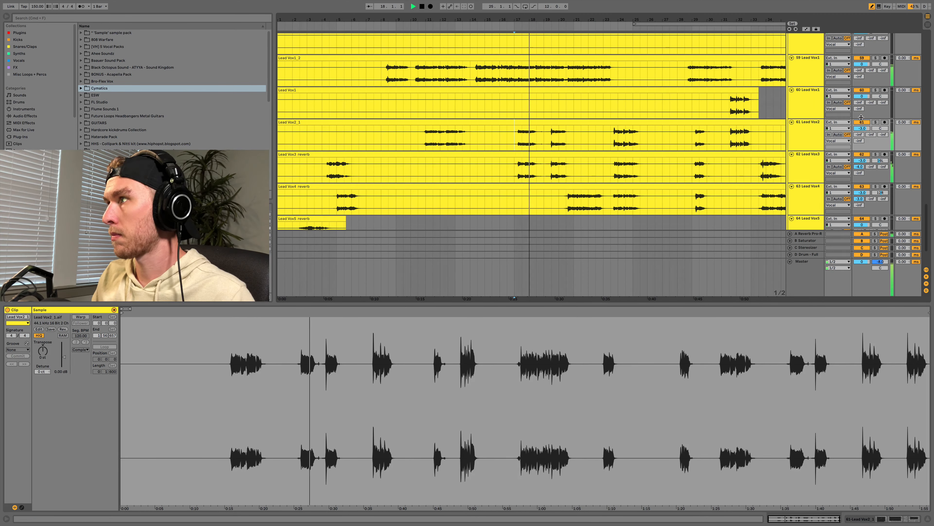
shift+click(814, 218)
click(859, 192)
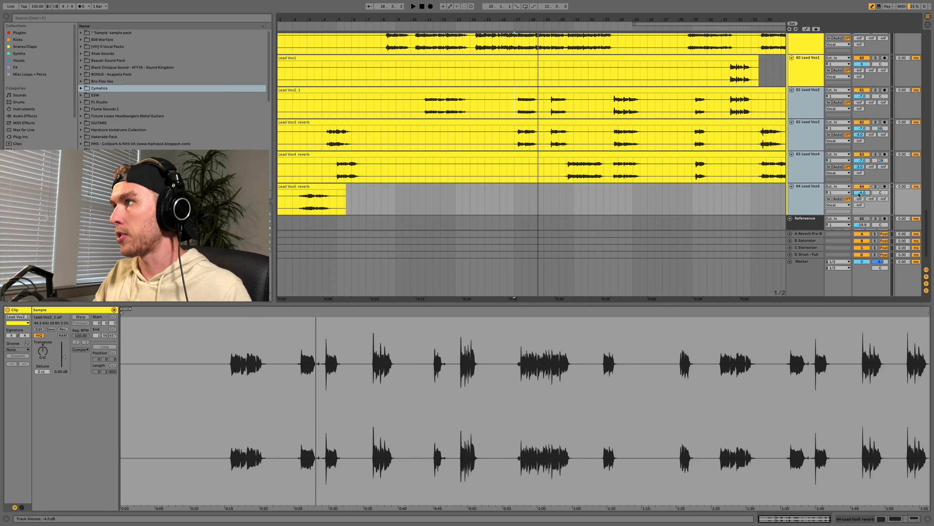
- Lower Bckgrd. Vox to about -7 dB and raise its Reverb Pro-R send while listening to its first phrase
scroll(798, 174, up, 5)
click(627, 92)
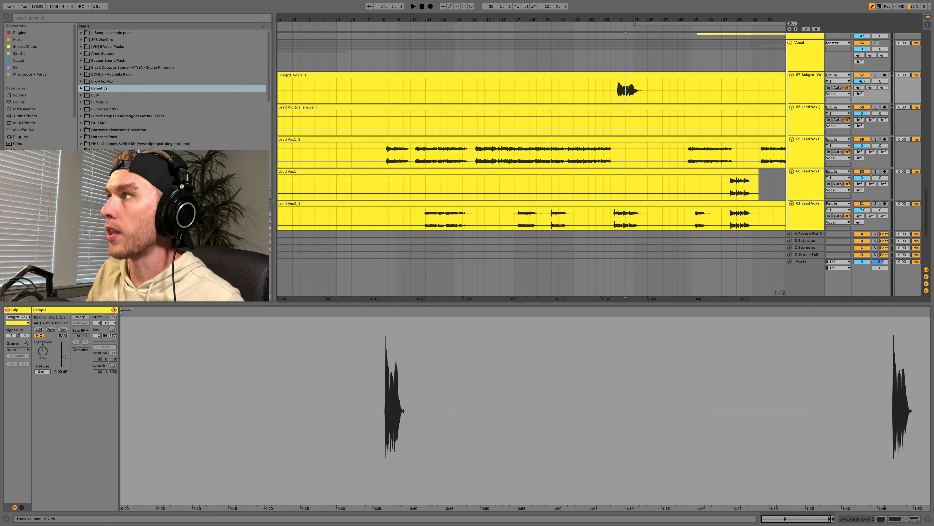
key(space)
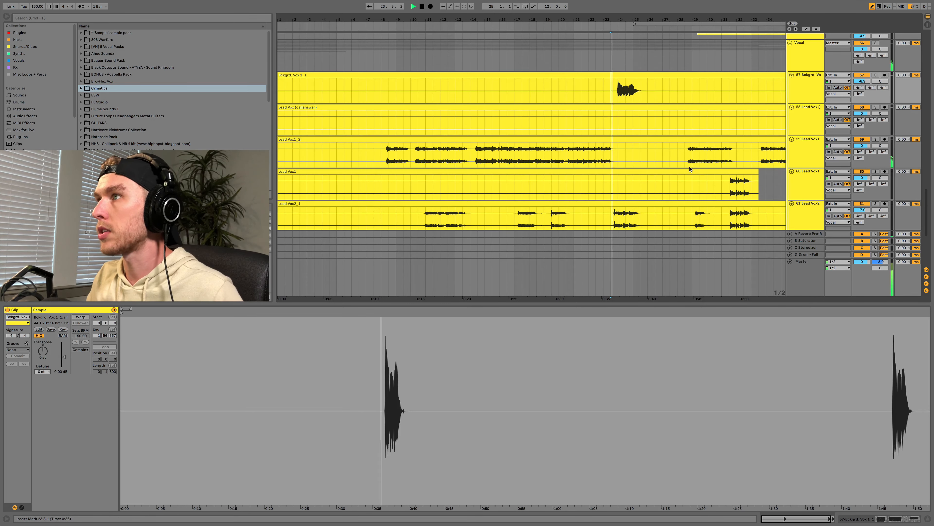
key(space)
click(618, 96)
key(space)
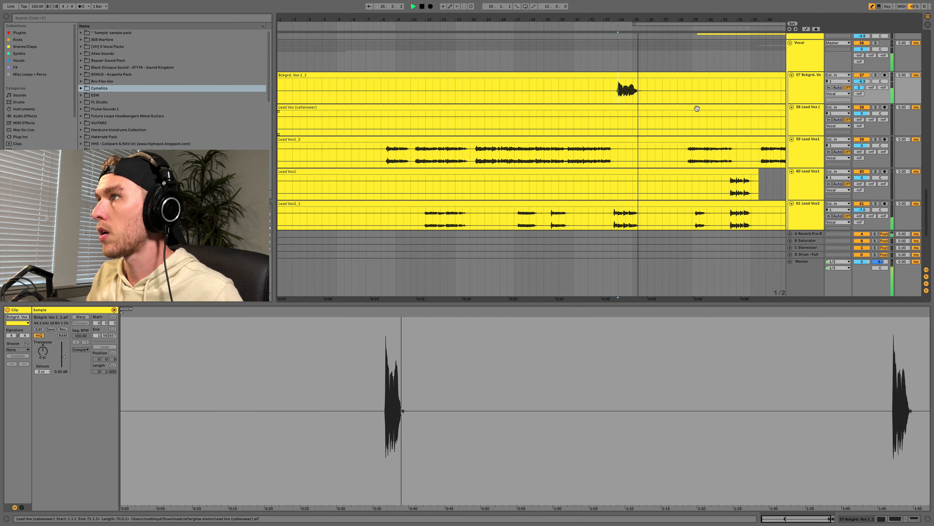
- Delete the section from 25.3.1 to 25.4.1 after the first phrase on Bckgrd. Vox
scroll(650, 100, up, 10)
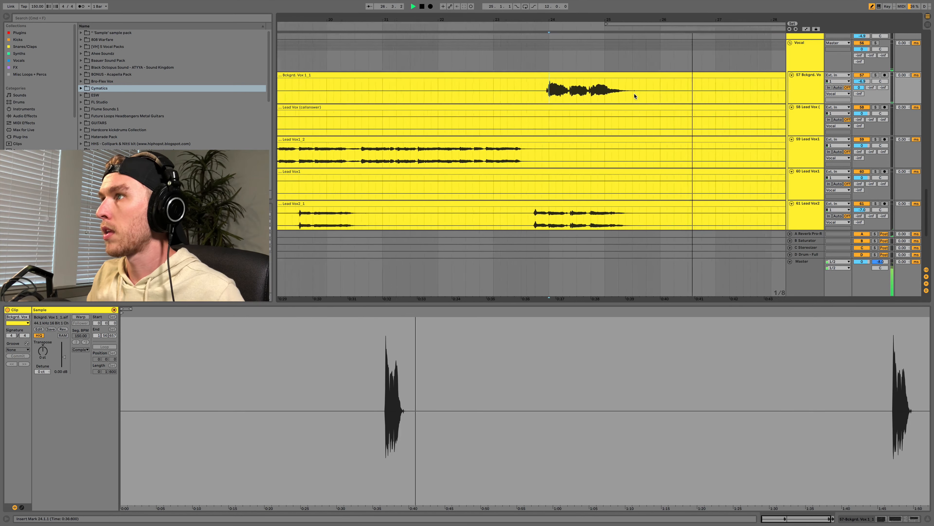
scroll(696, 94, down, 5)
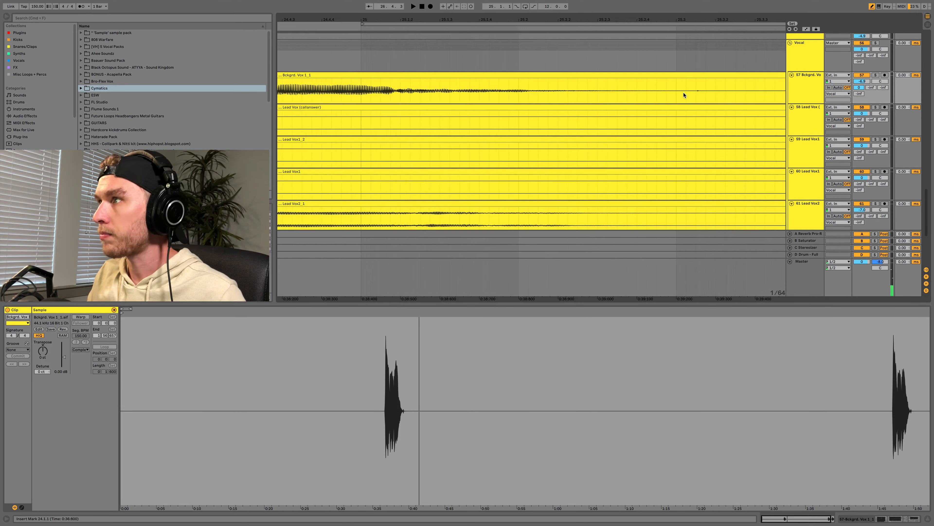
drag(691, 98, 772, 93)
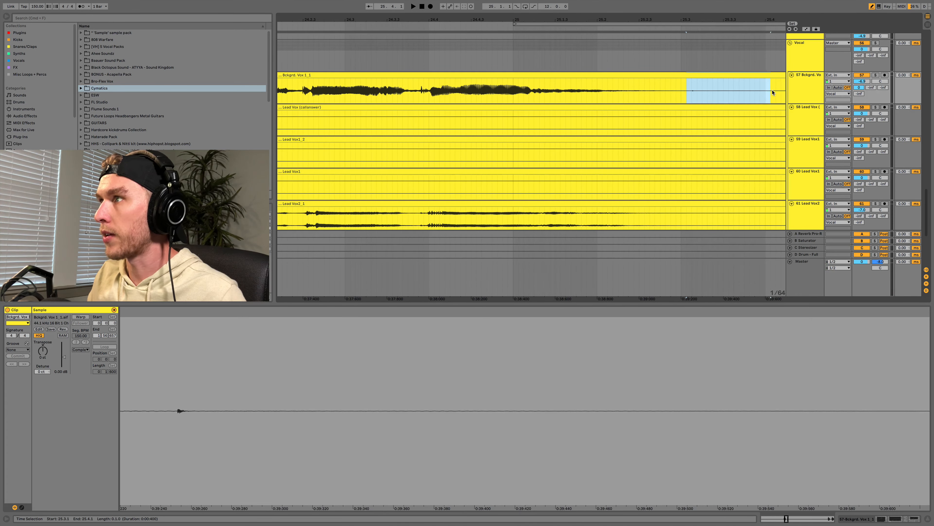
key(Delete)
scroll(624, 157, down, 3)
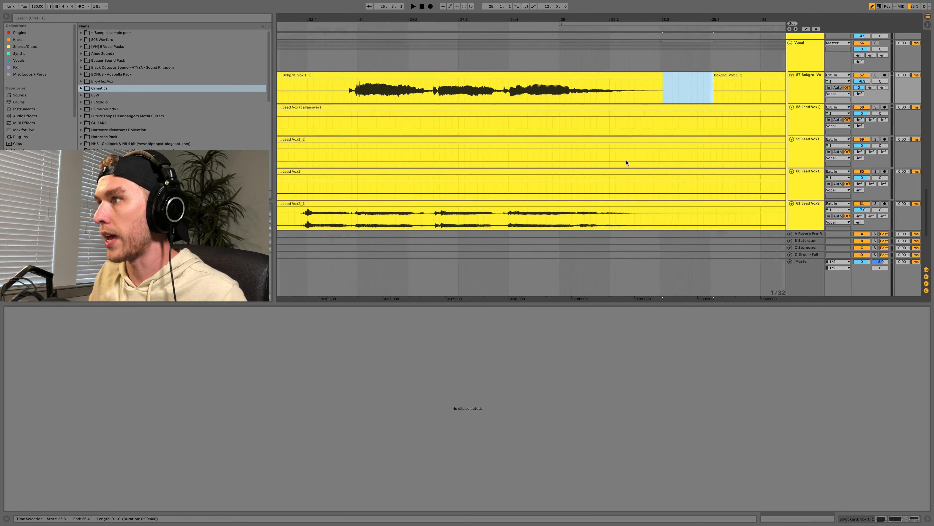
- Delete the silent section from about 20.3.3 to 21.1.1 on Lead Vox2 and add short fades at the cut edges
scroll(626, 166, down, 5)
scroll(628, 170, up, 2)
scroll(494, 158, down, 2)
scroll(494, 158, left, 10)
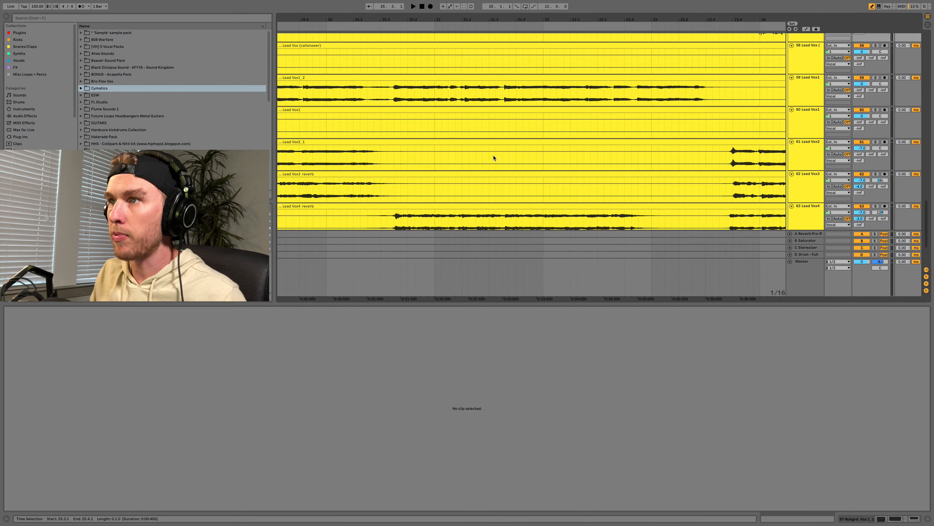
drag(506, 161, 537, 160)
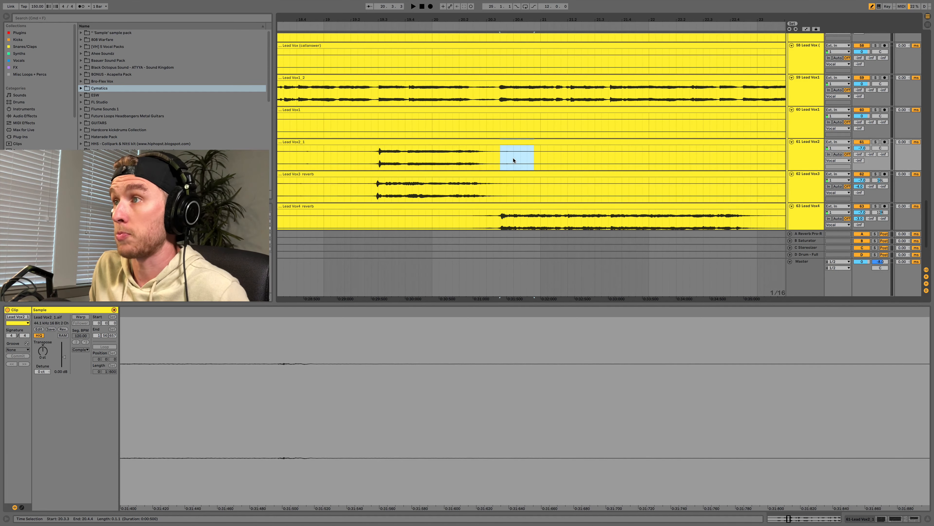
scroll(522, 160, up, 3)
drag(504, 161, 622, 158)
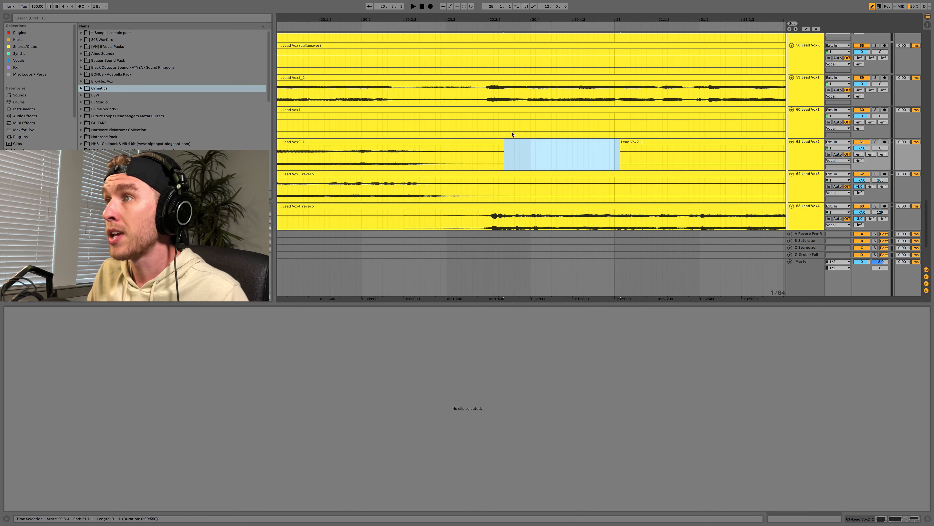
key(Delete)
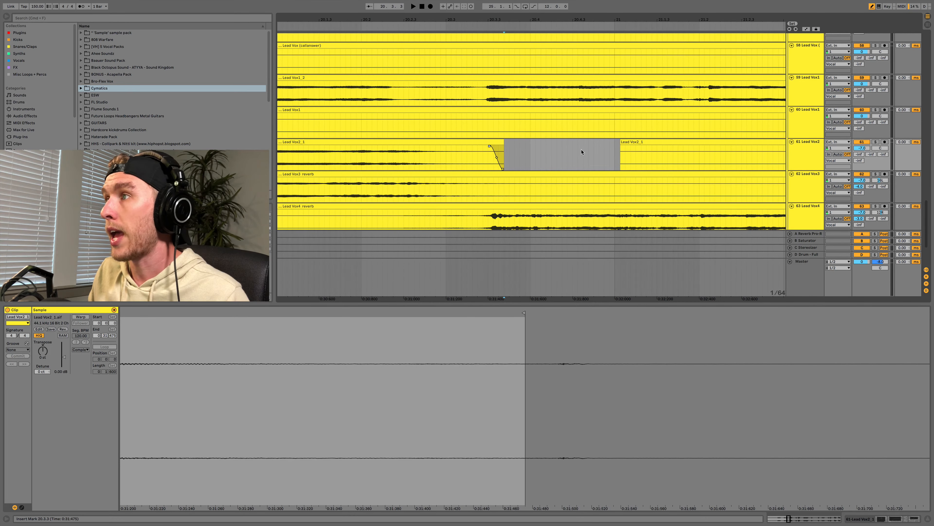
drag(622, 147, 637, 146)
- Add a short fade at the cut edges of the Bckgrd. Vox clips after the first phrase
scroll(549, 149, down, 4)
scroll(551, 148, up, 10)
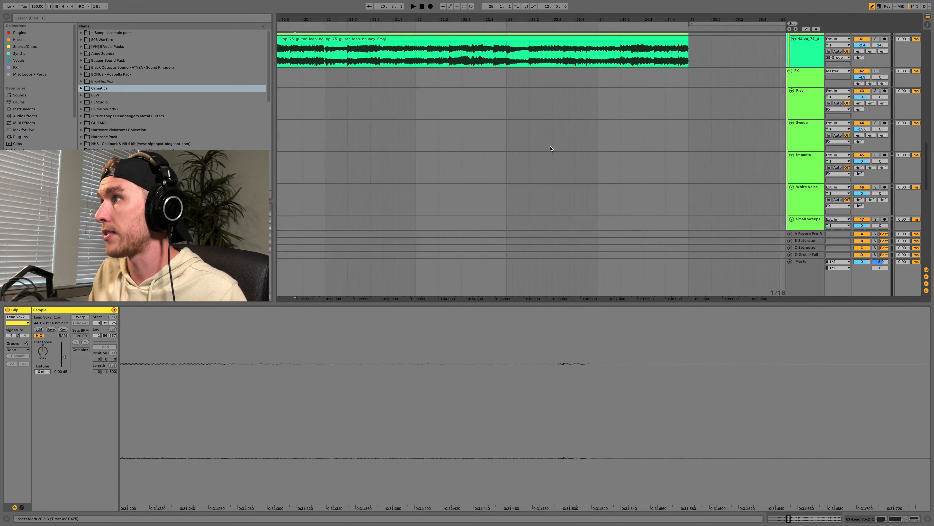
scroll(551, 148, right, 4)
scroll(530, 139, down, 3)
scroll(530, 139, down, 3)
scroll(527, 145, right, 4)
click(532, 177)
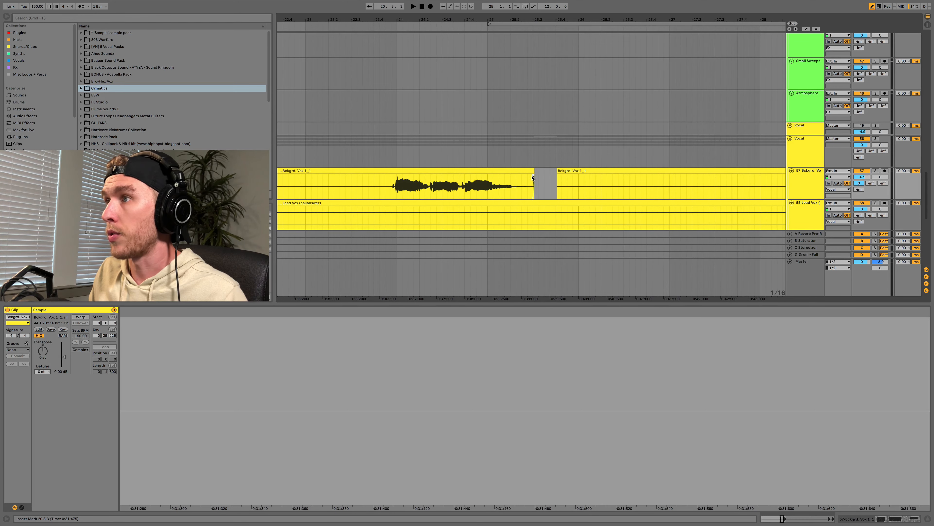
drag(557, 176, 562, 176)
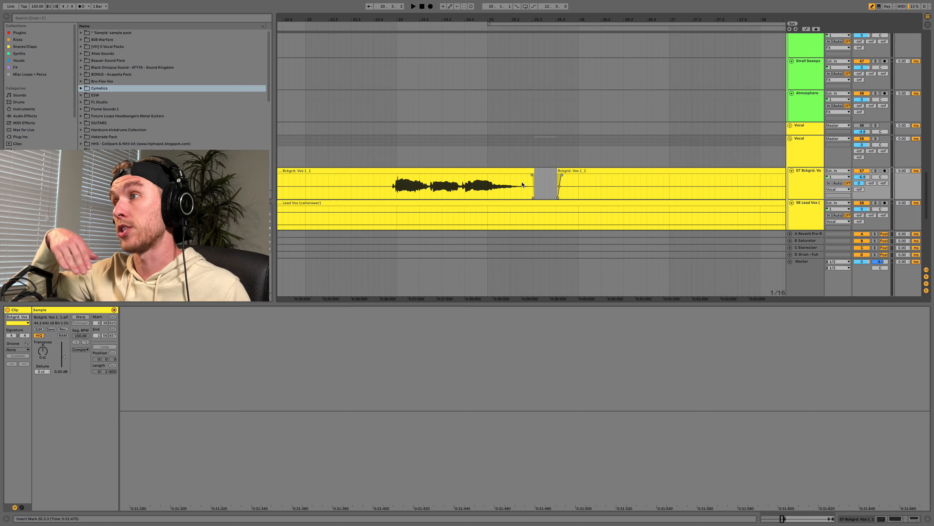
- Play Bckgrd. Vox from 24.3.3 and listen across the cut
click(453, 184)
key(space)
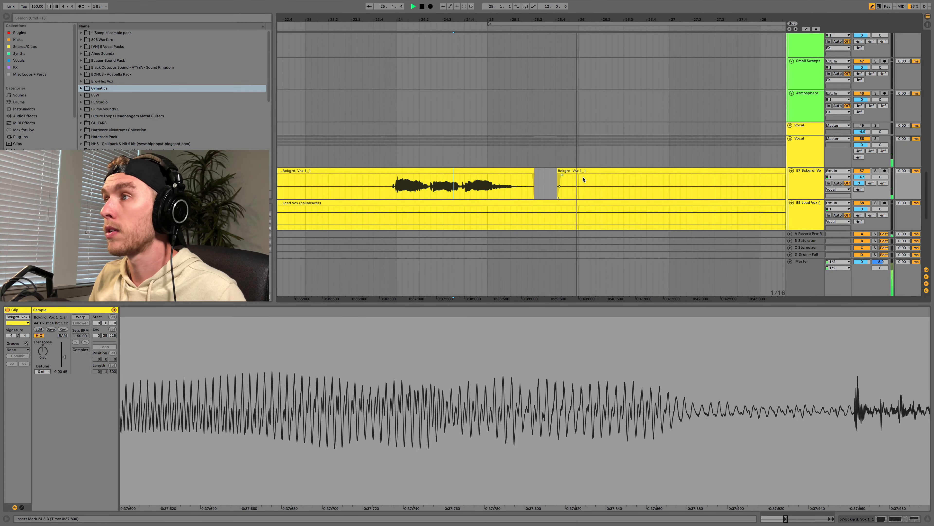
key(space)
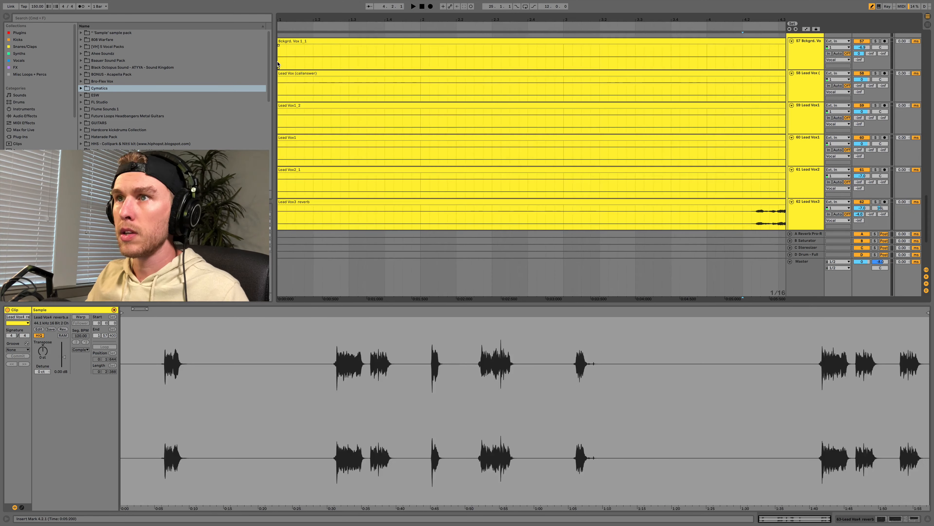
- Delete the silent start up to 4.2.1 on Bckgrd. Vox through Lead Vox4 and up to 2.2.3 on Lead Vox5
key(Delete)
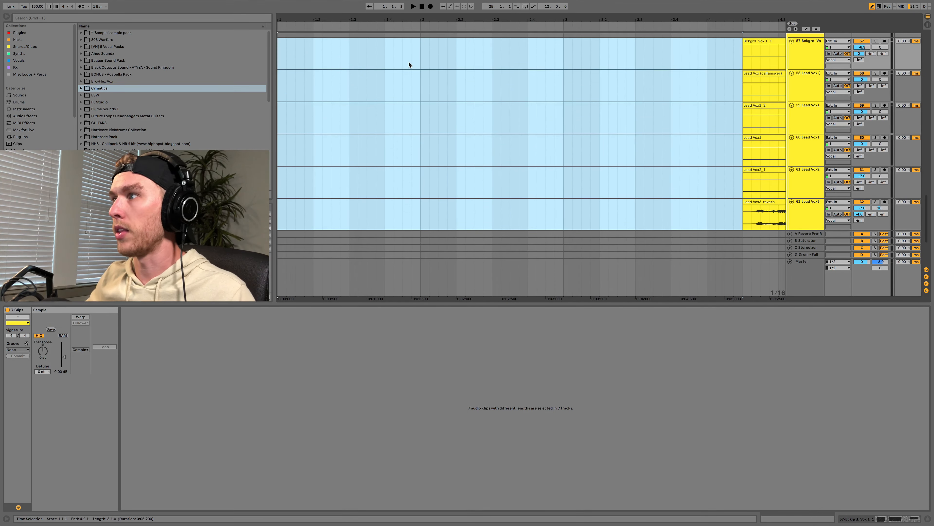
scroll(534, 163, down, 5)
drag(474, 170, 278, 164)
key(Delete)
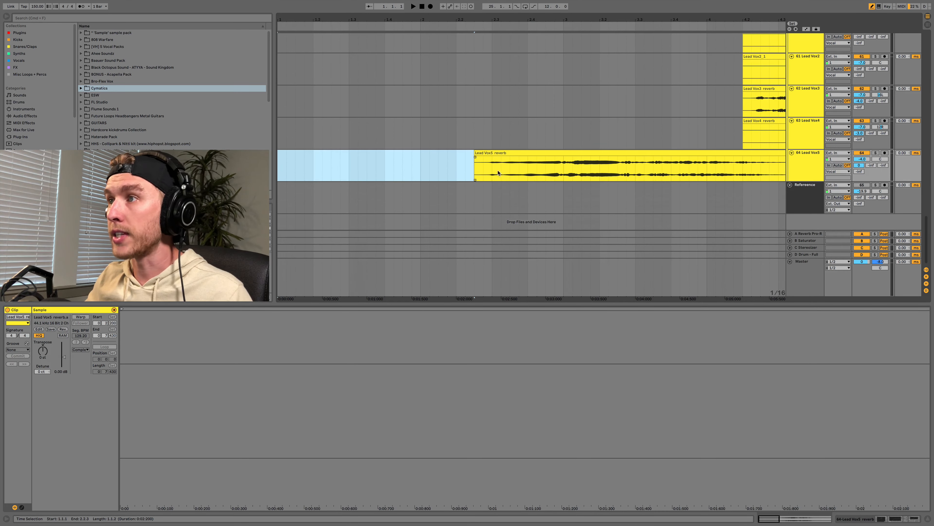
- Add short fade-ins to the starts of the Lead Vox5 and Lead Vox3 clips
click(477, 159)
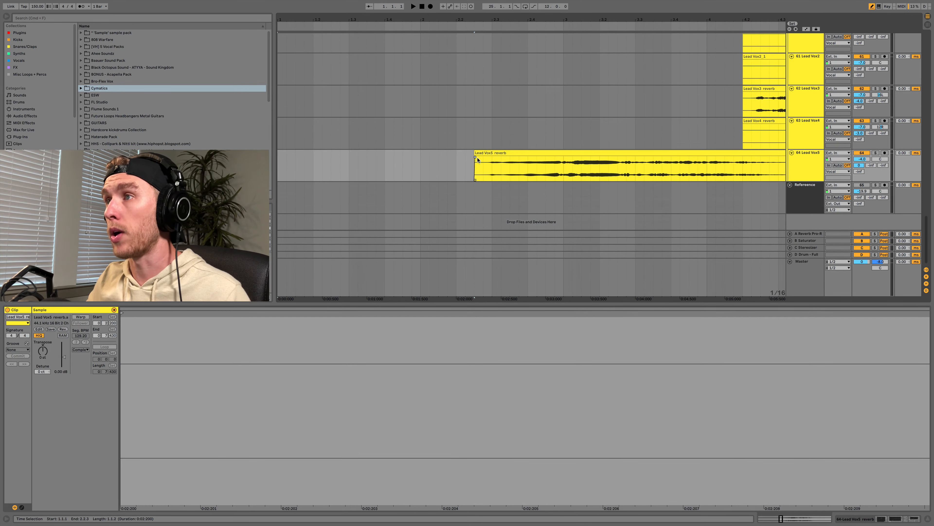
key(minus)
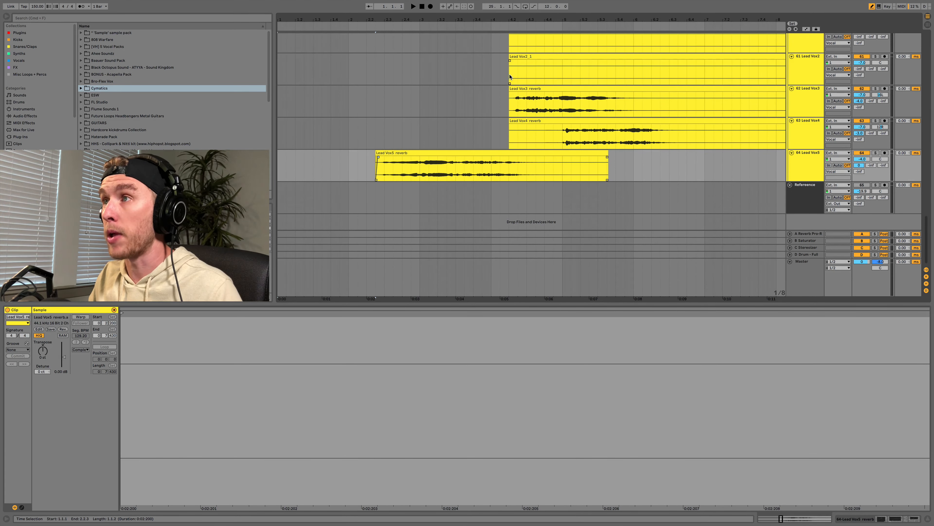
drag(511, 95, 515, 96)
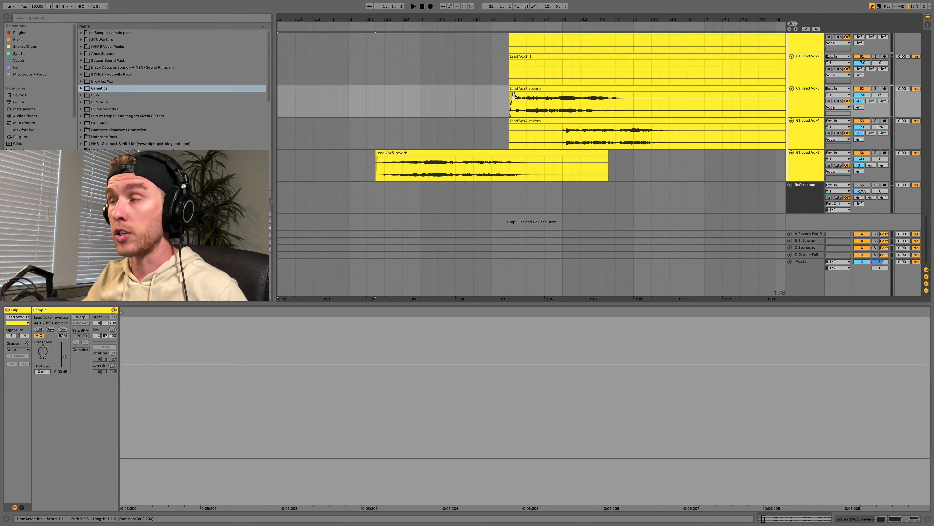
- Play the trimmed opening and listen to the Lead Vox5, Vox3 and Vox4 entries against the beat
scroll(515, 106, down, 3)
scroll(512, 104, up, 4)
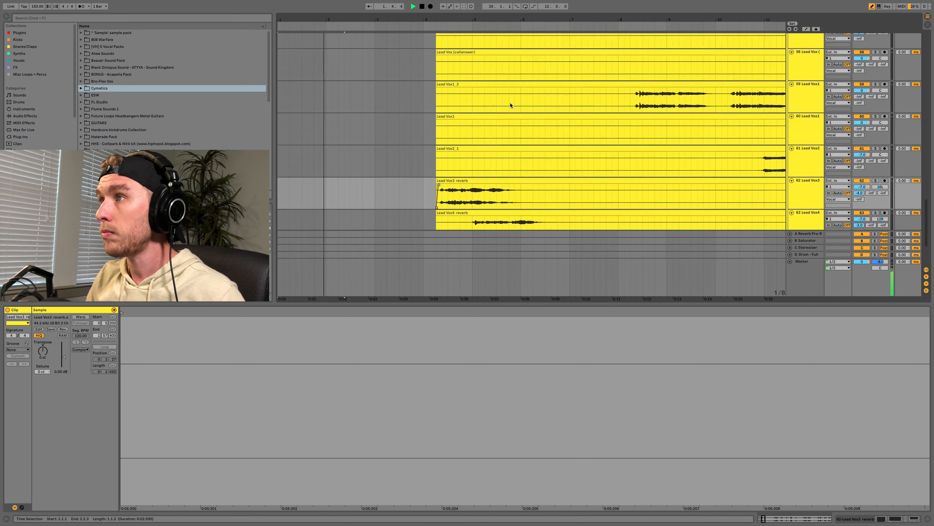
scroll(405, 119, down, 2)
scroll(405, 119, down, 1)
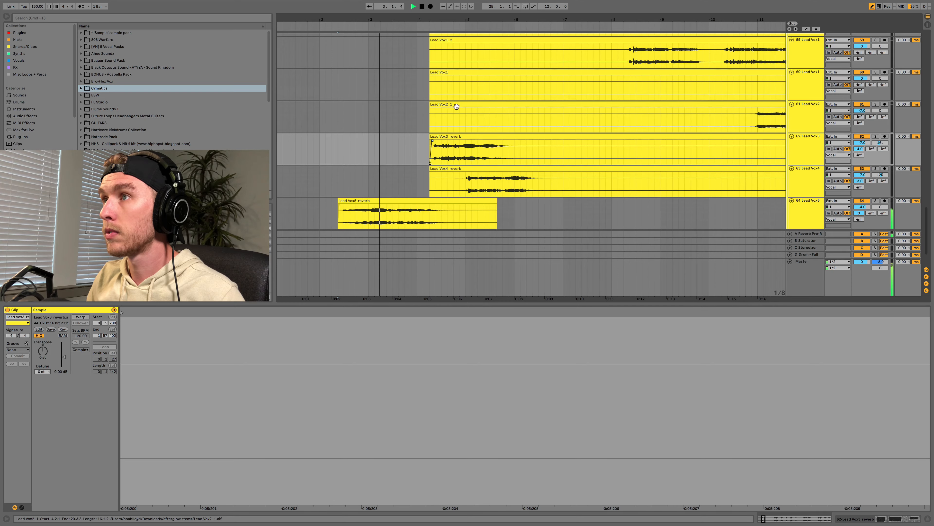
scroll(434, 108, up, 7)
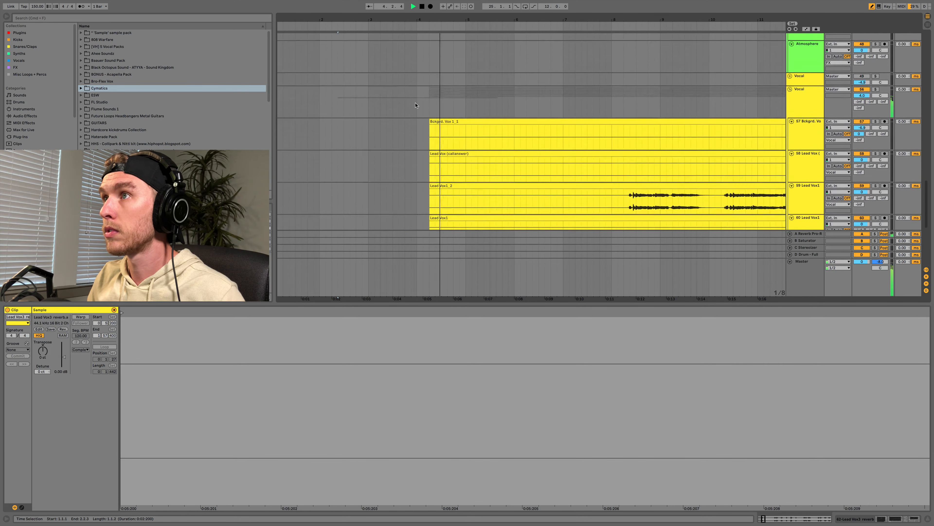
scroll(424, 110, down, 7)
scroll(474, 118, right, 3)
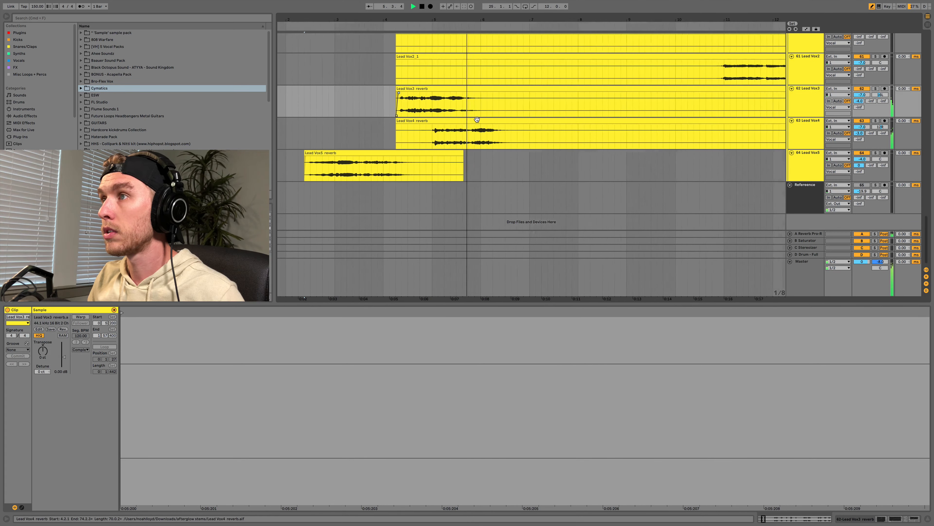
- Follow the playback through to about bar 15 and check how the Lead Vox clips line up across the vocal tracks
scroll(476, 120, down, 4)
scroll(469, 124, up, 7)
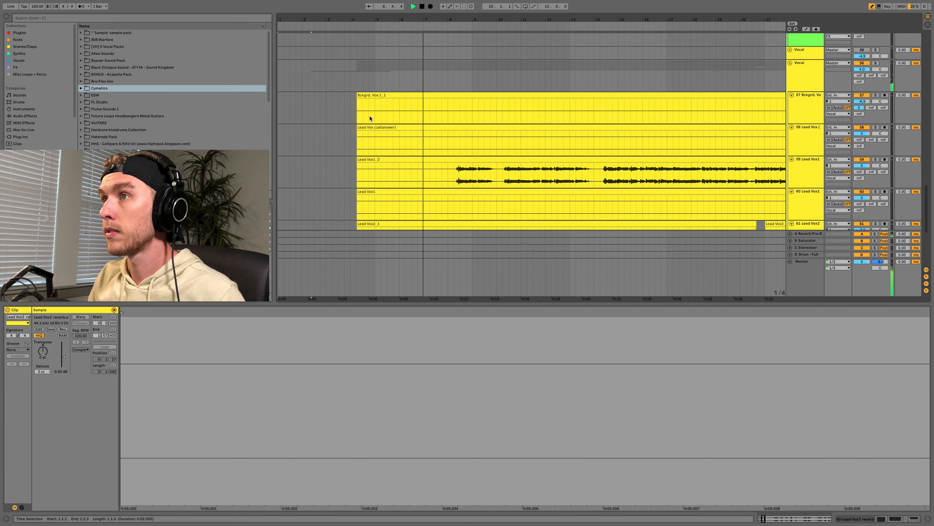
scroll(437, 132, down, 3)
scroll(452, 132, up, 3)
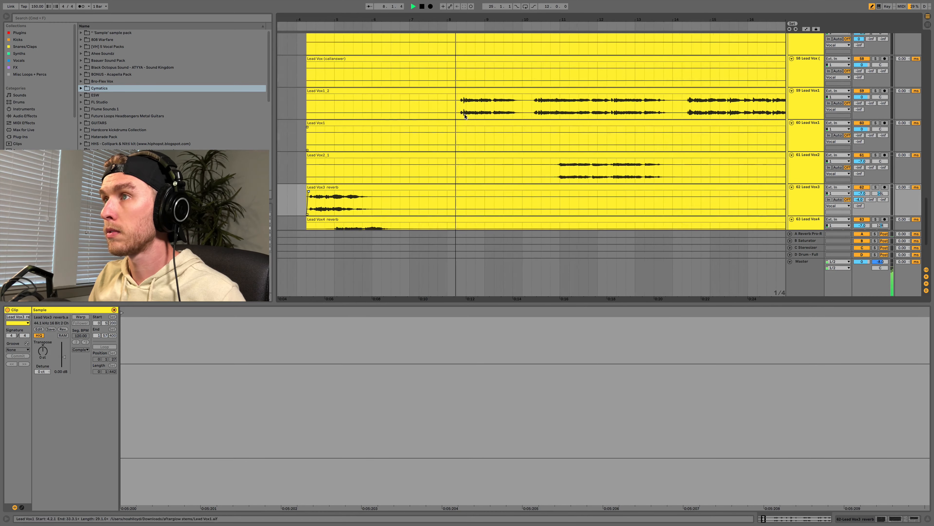
scroll(479, 103, down, 4)
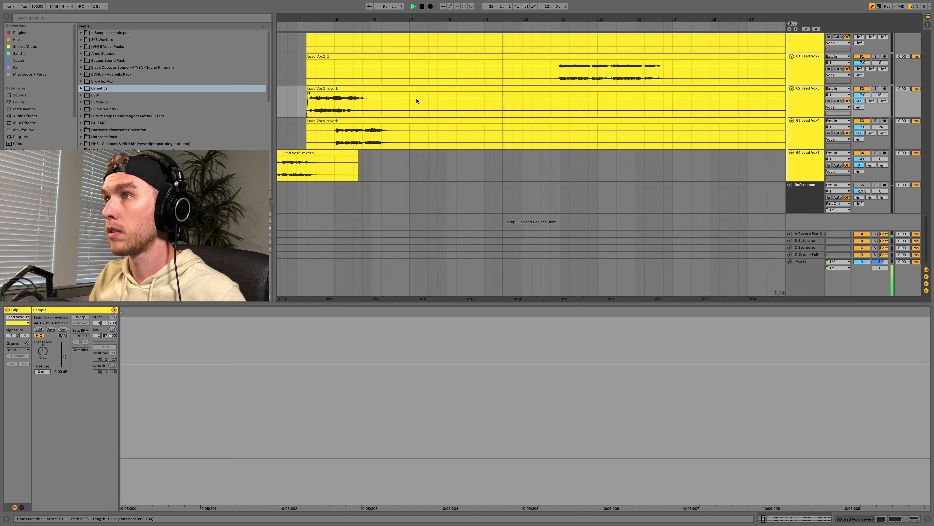
scroll(440, 88, up, 4)
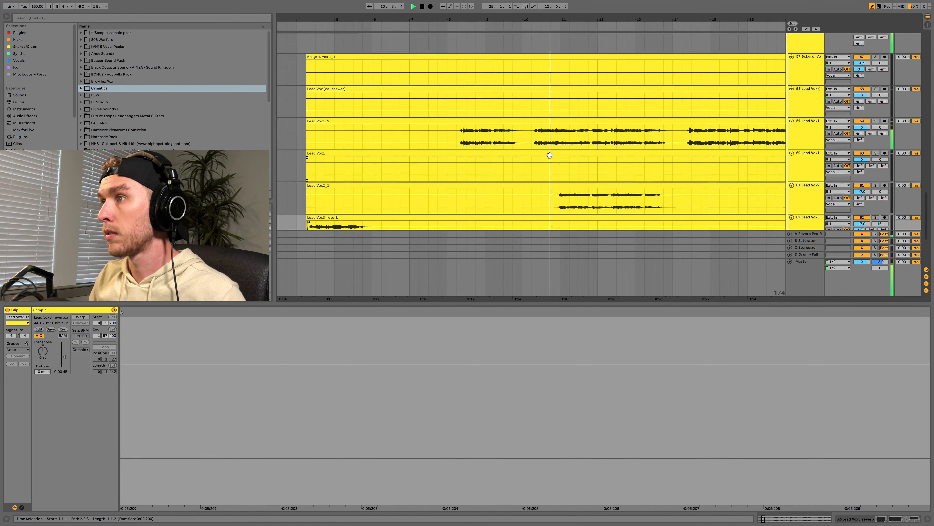
scroll(423, 125, left, 2)
scroll(478, 129, down, 3)
scroll(478, 132, right, 3)
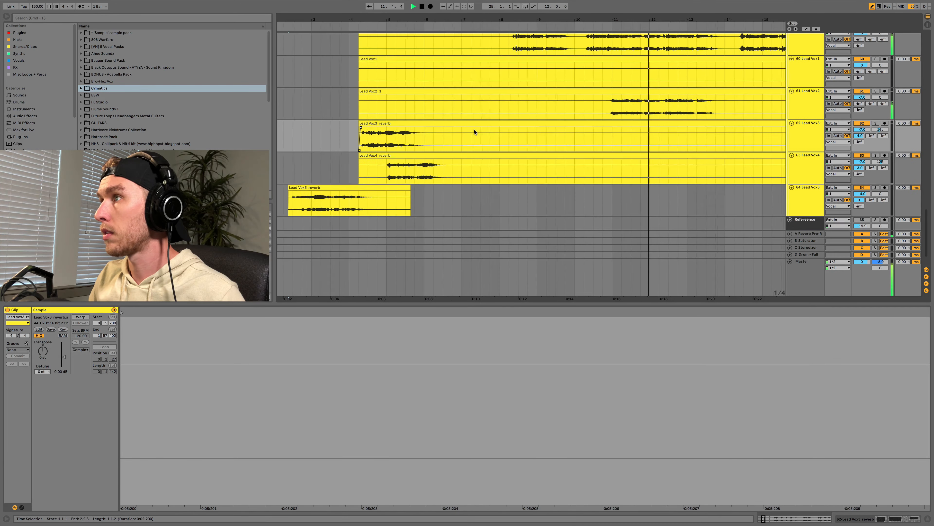
scroll(486, 133, right, 5)
scroll(496, 129, up, 2)
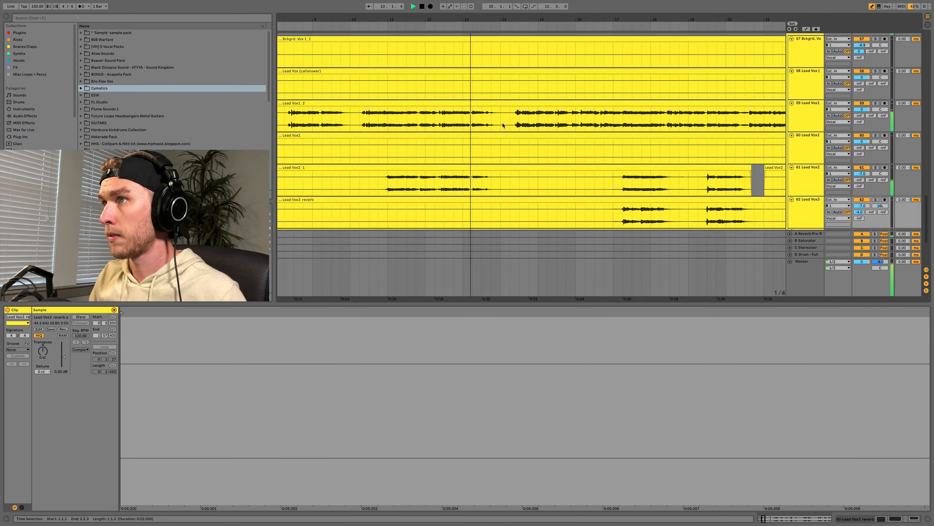
scroll(504, 119, up, 3)
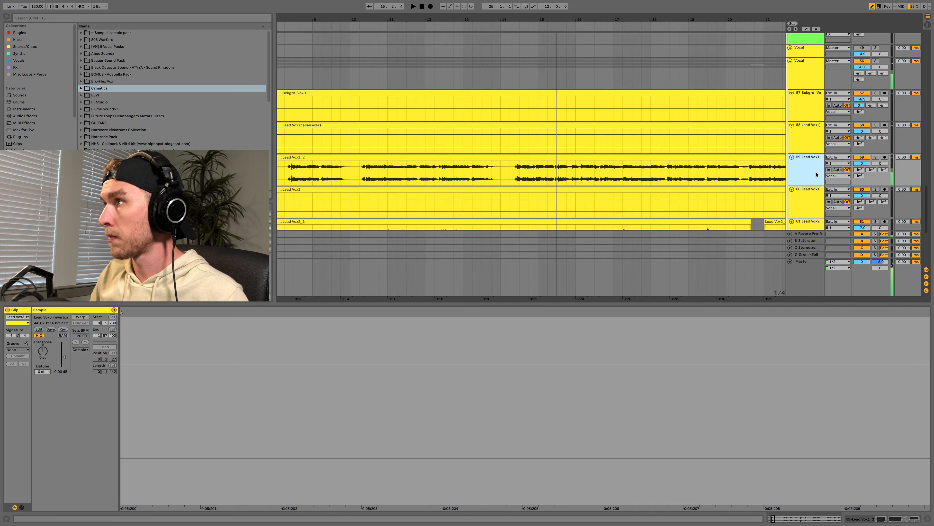
- Add an EQ Eight to the Vocal group and switch its first band to a gentler low-cut slope
click(806, 79)
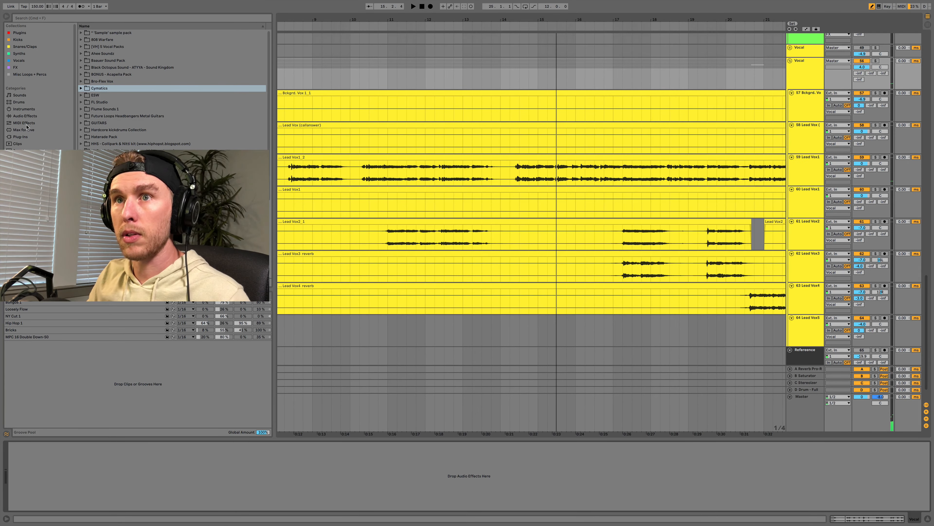
click(25, 116)
double_click(97, 130)
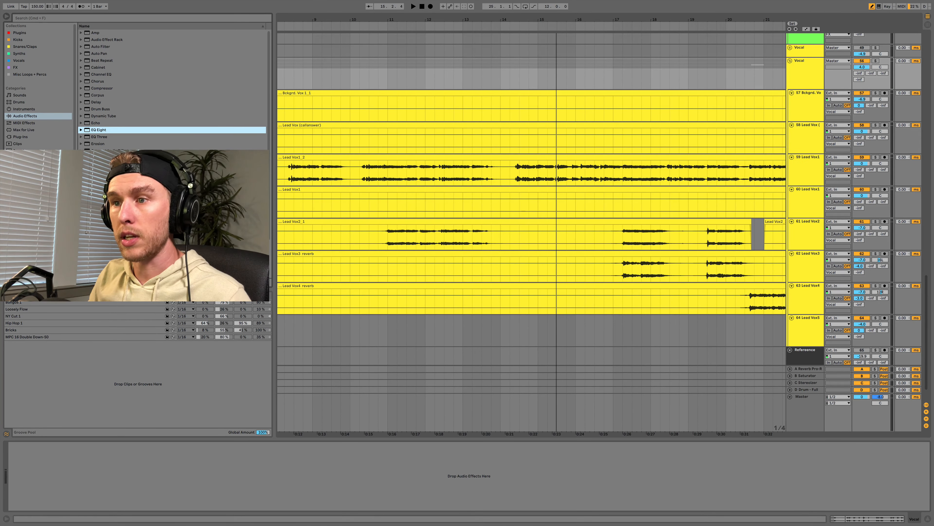
drag(49, 478, 53, 477)
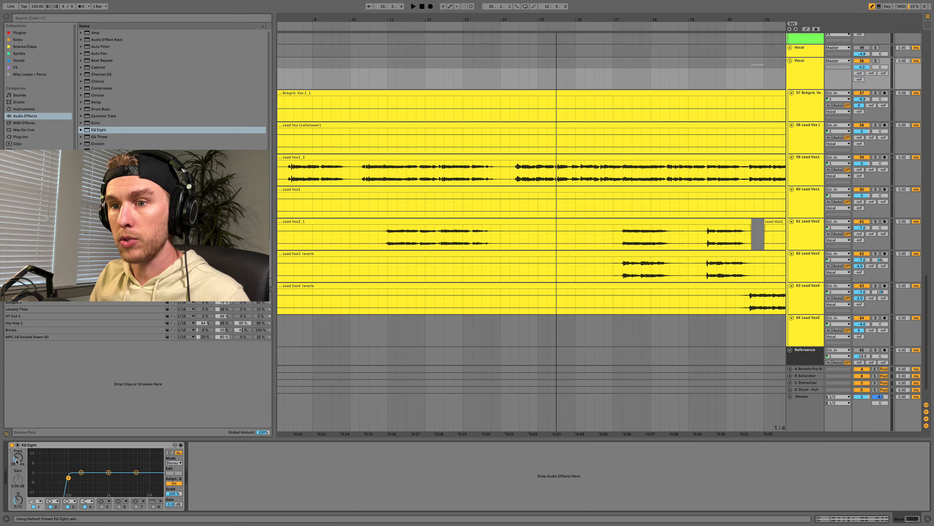
click(32, 503)
click(35, 466)
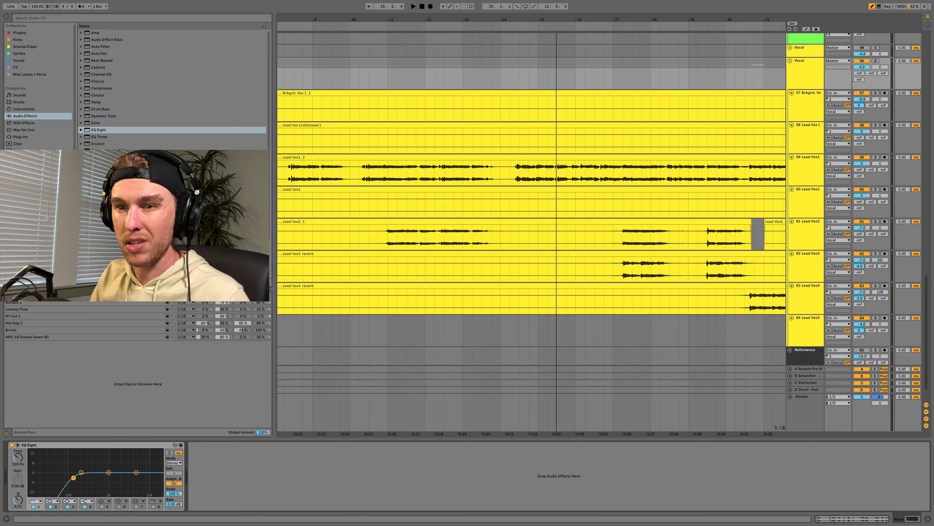
- Play the vocals from 10.2.1 and set the Vocal group's EQ Eight low cut to about 129 Hz
key(space)
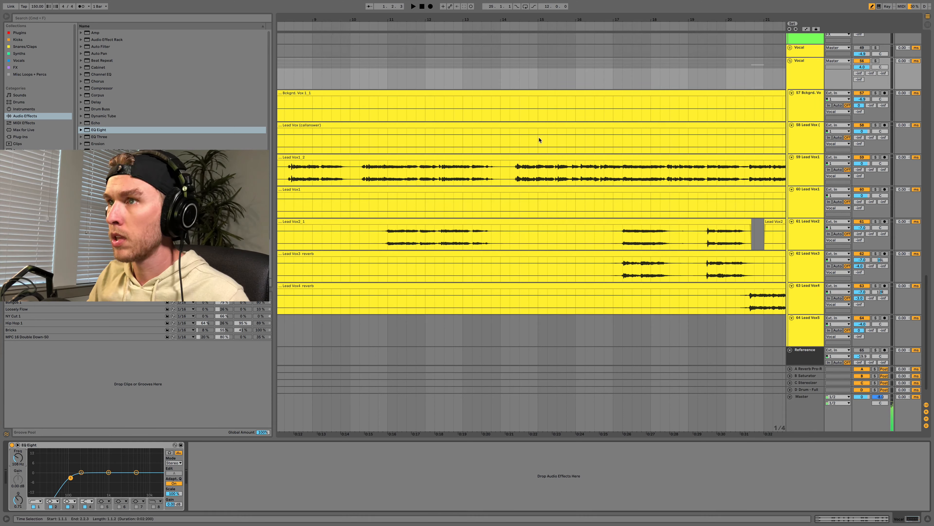
click(360, 74)
key(space)
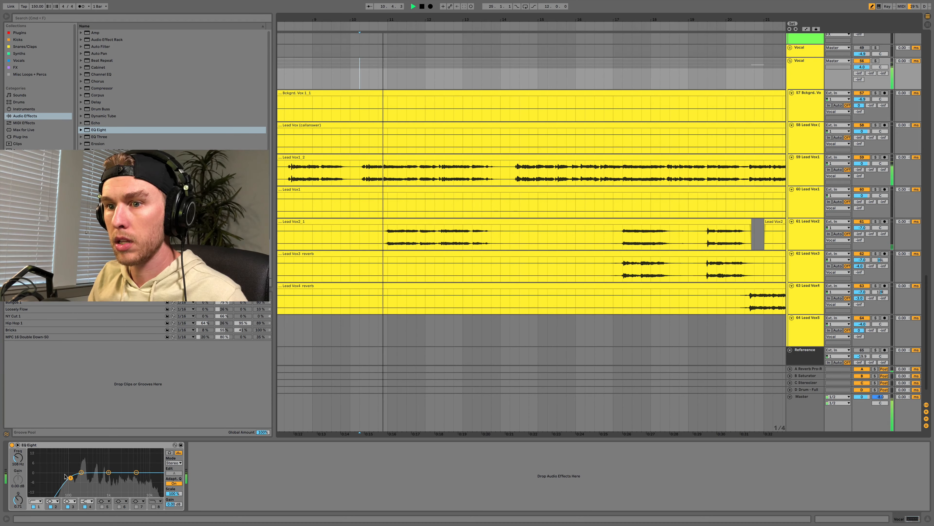
drag(70, 480, 74, 479)
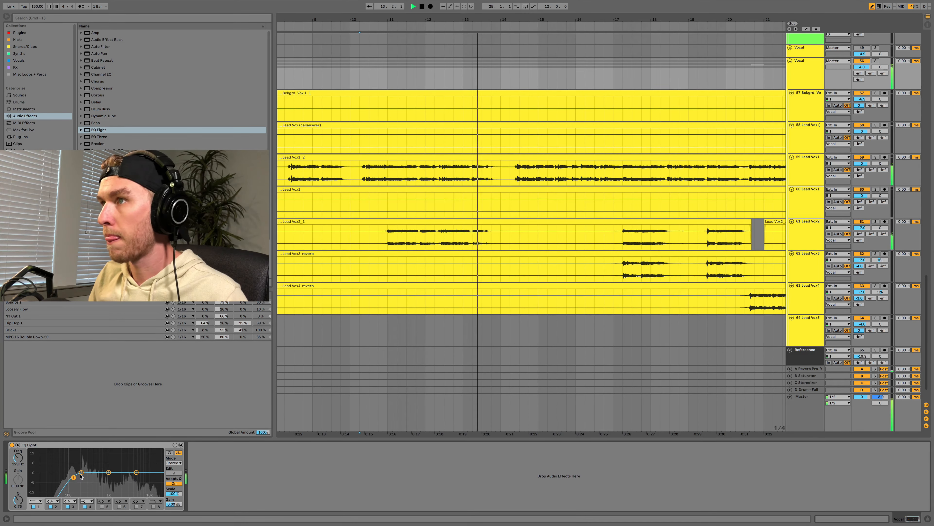
key(space)
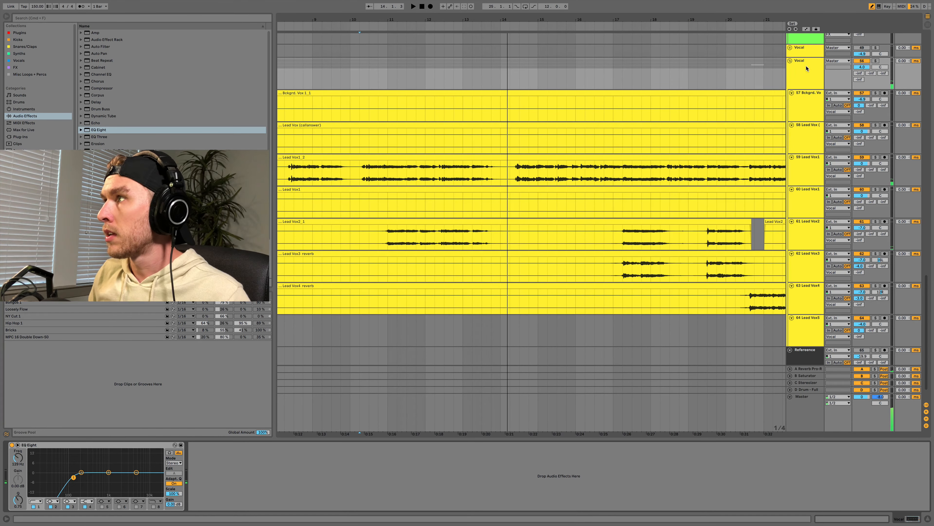
- Play from about bar 14 on Lead Vox1 and check the Vocal group's EQ Eight spectrum during playback
scroll(496, 156, left, 3)
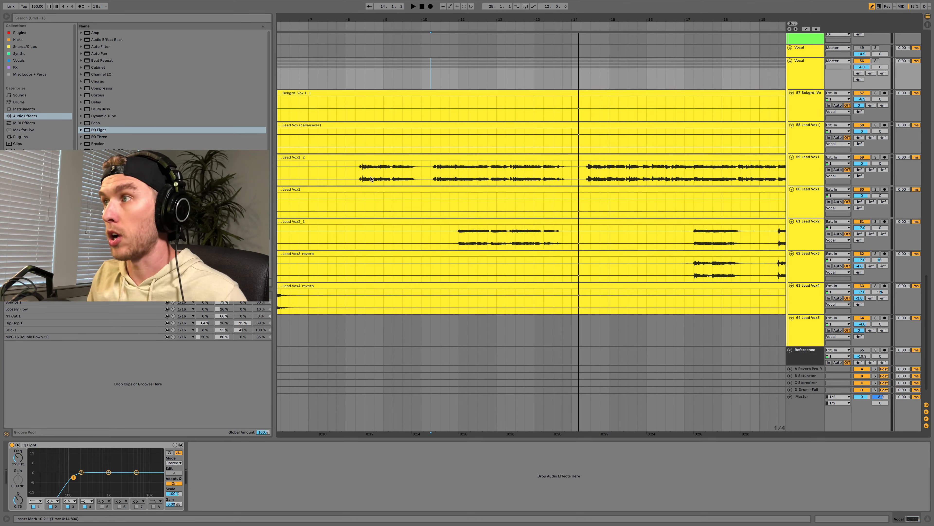
scroll(514, 190, down, 5)
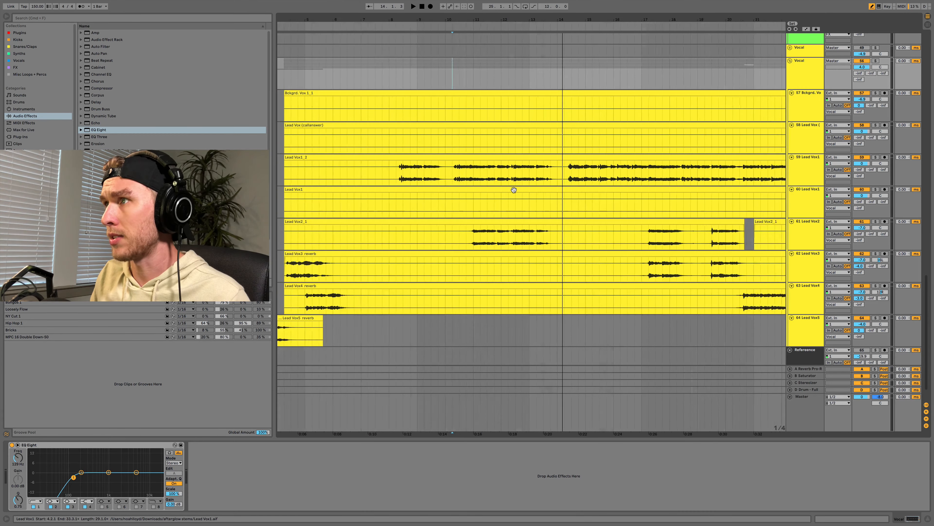
click(522, 174)
key(space)
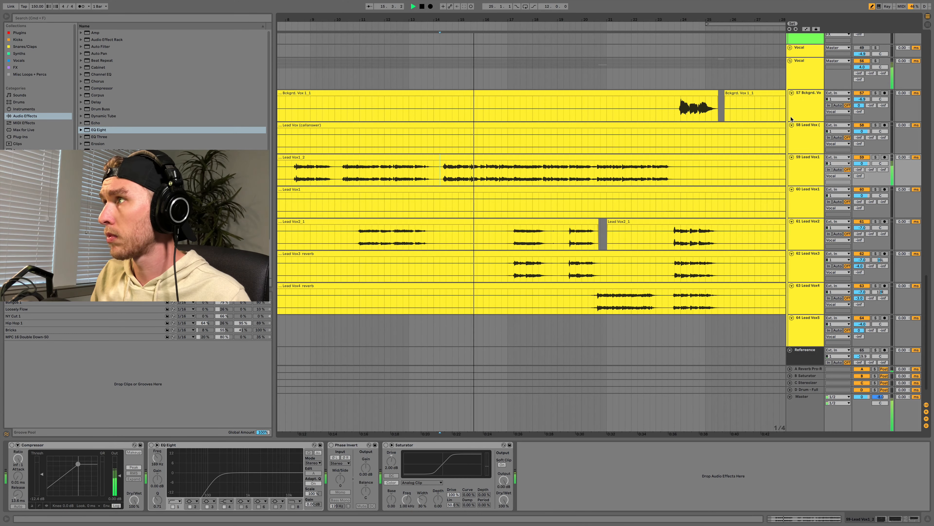
click(814, 73)
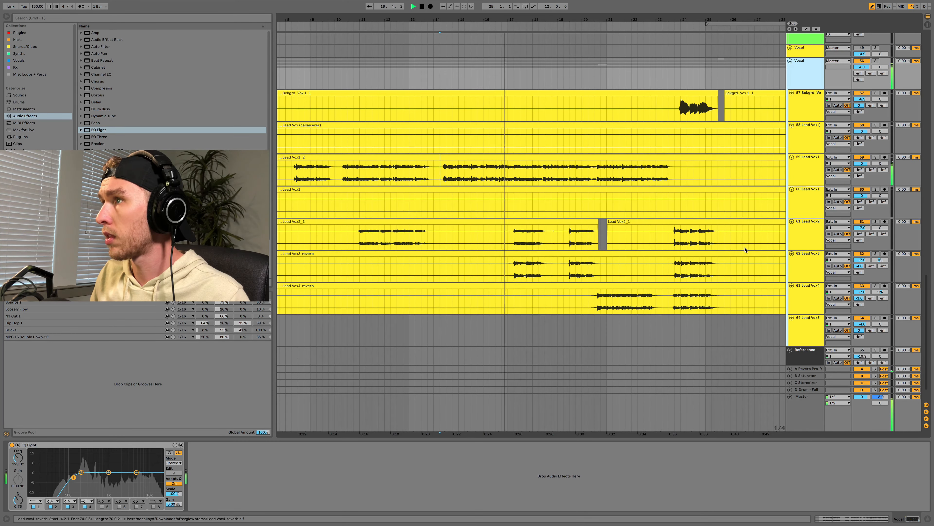
scroll(541, 173, up, 3)
key(space)
- Delete the silent section from 18.4.1 to 19.1.3 on Lead Vox2 and add short fades on both sides of the gap
scroll(559, 235, up, 5)
drag(545, 241, 573, 238)
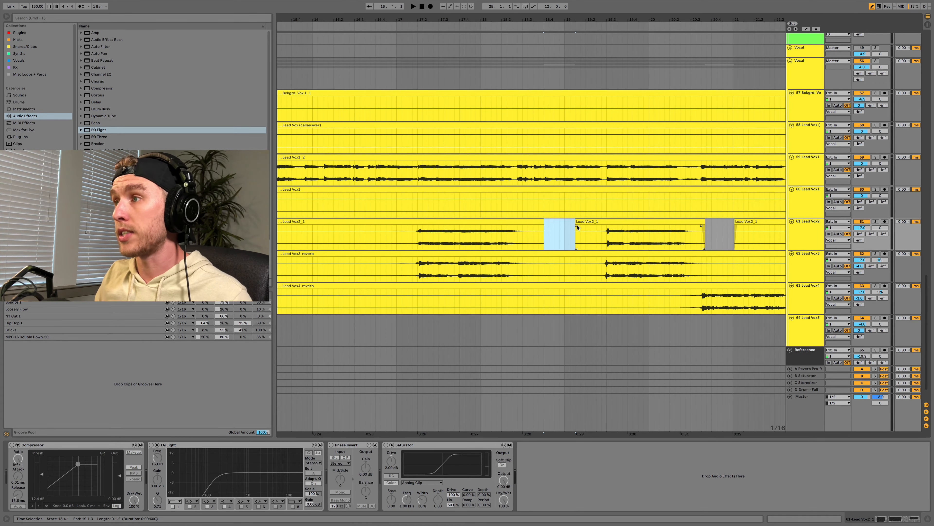
drag(577, 225, 585, 227)
scroll(524, 234, down, 10)
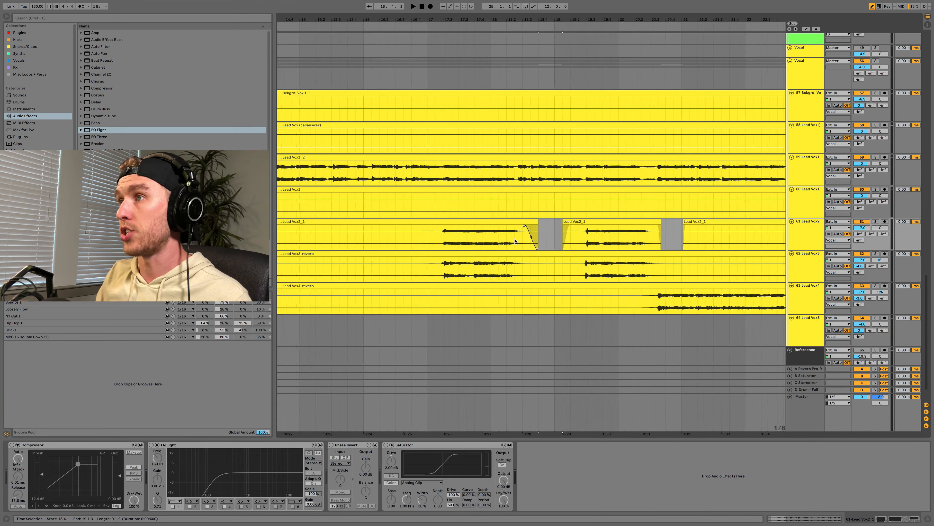
- Delete the silent section from 52.2.3 to 52.3.1 on Lead Vox2 and add short fades on both sides of the gap
scroll(592, 145, up, 3)
scroll(592, 146, right, 5)
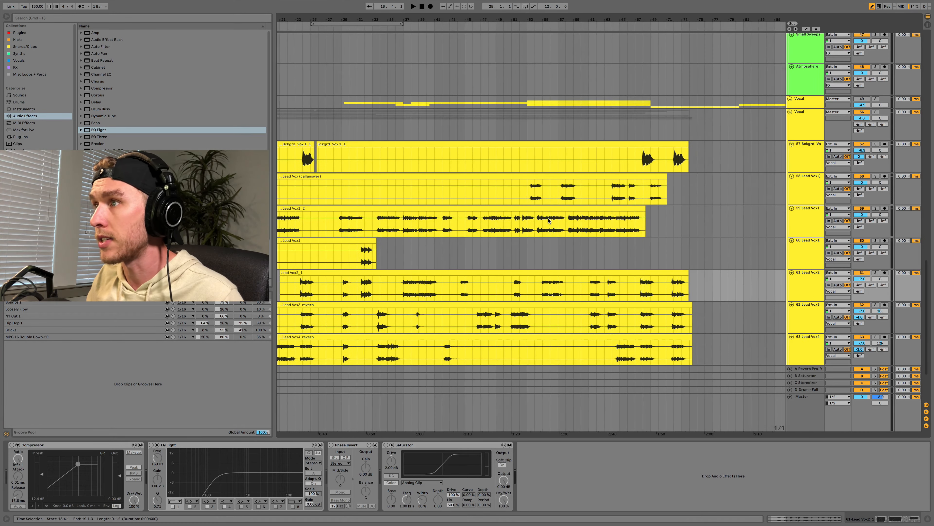
scroll(550, 221, up, 5)
scroll(525, 293, down, 1)
scroll(515, 288, up, 12)
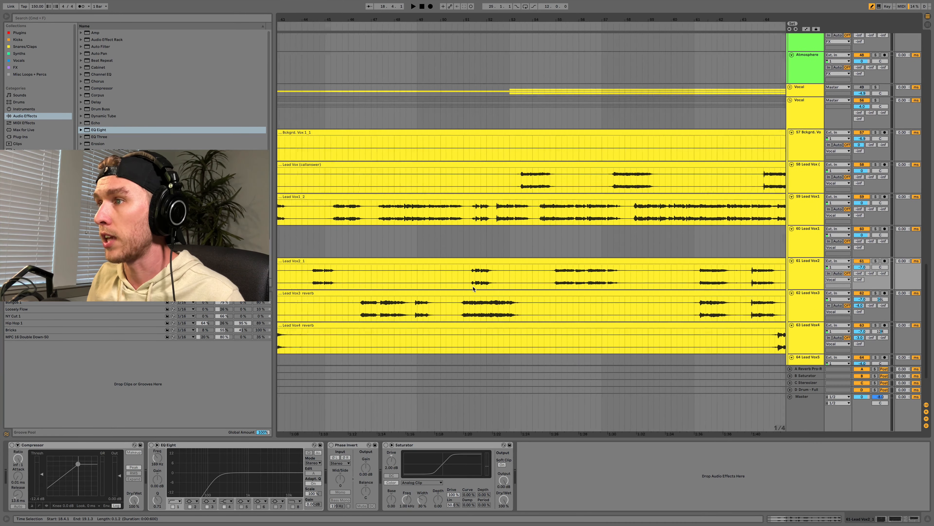
click(501, 278)
scroll(502, 277, up, 3)
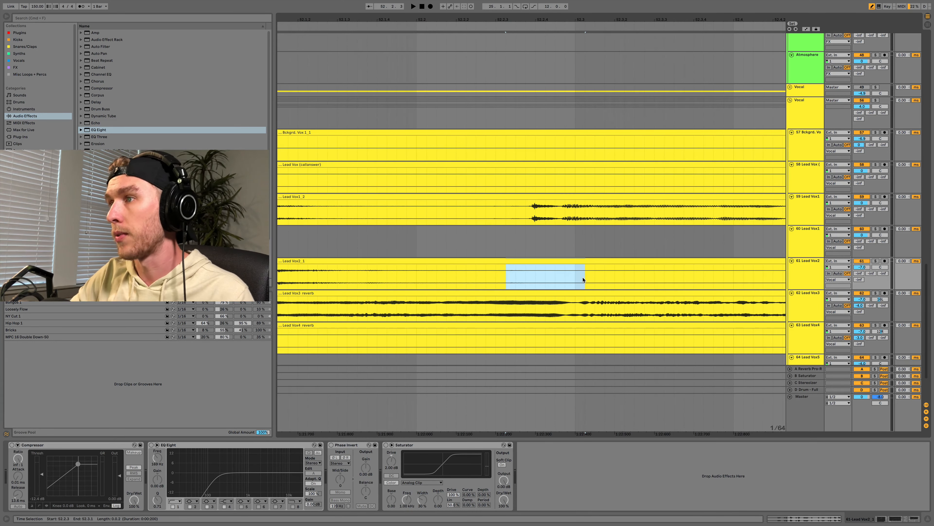
key(super+e)
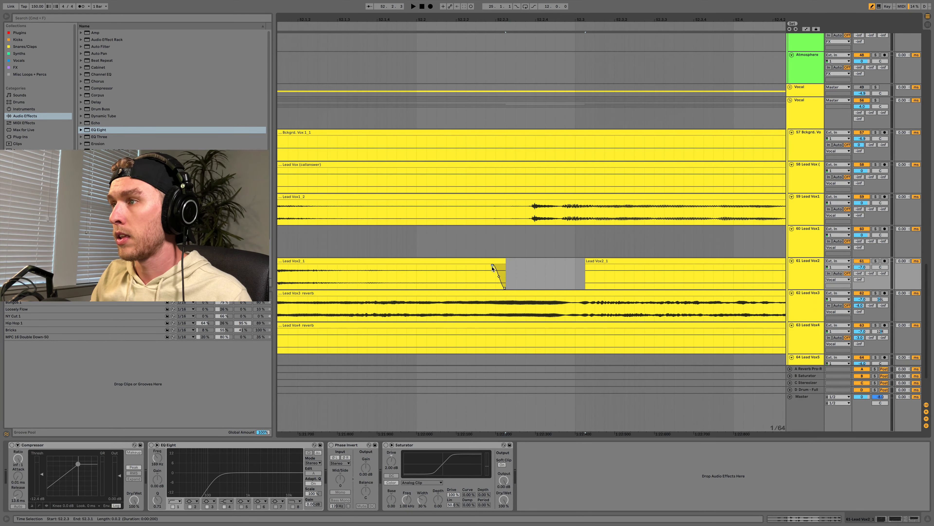
scroll(541, 262, down, 8)
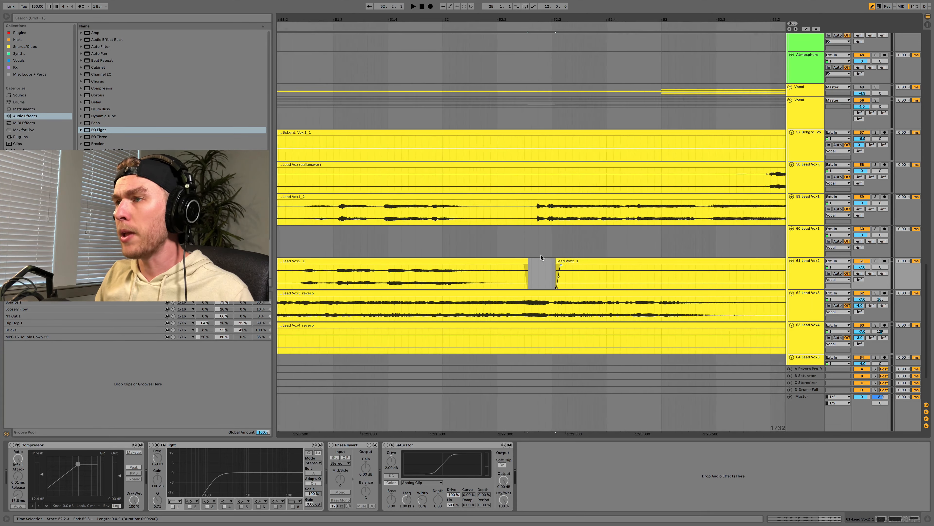